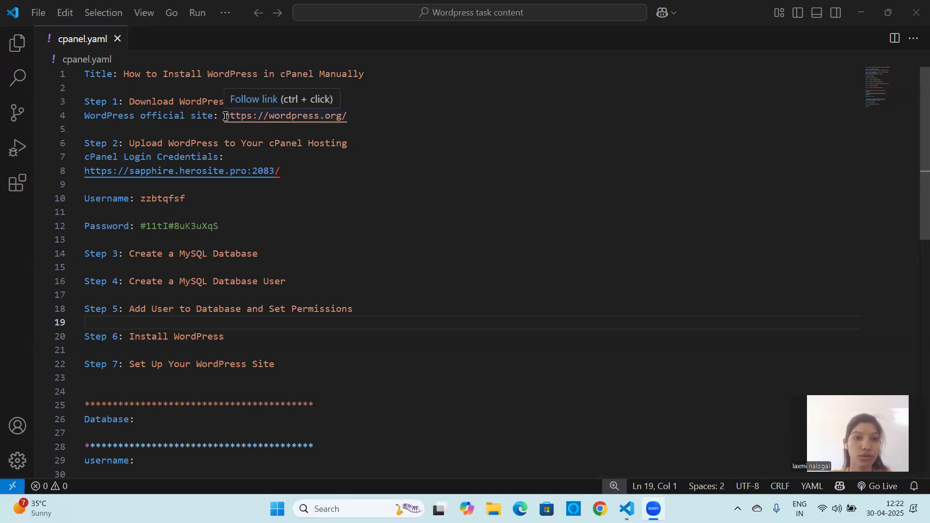
drag(225, 116, 356, 115)
key(ctrl+c)
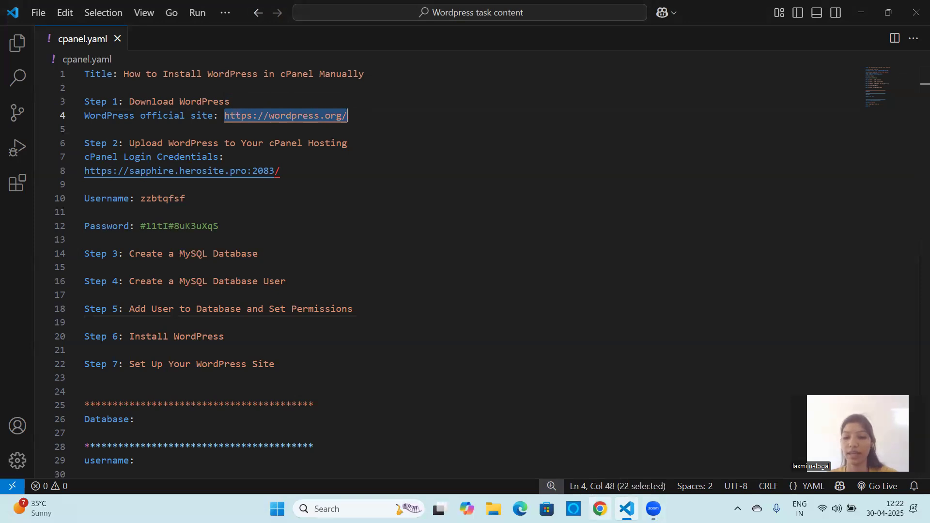
click(599, 506)
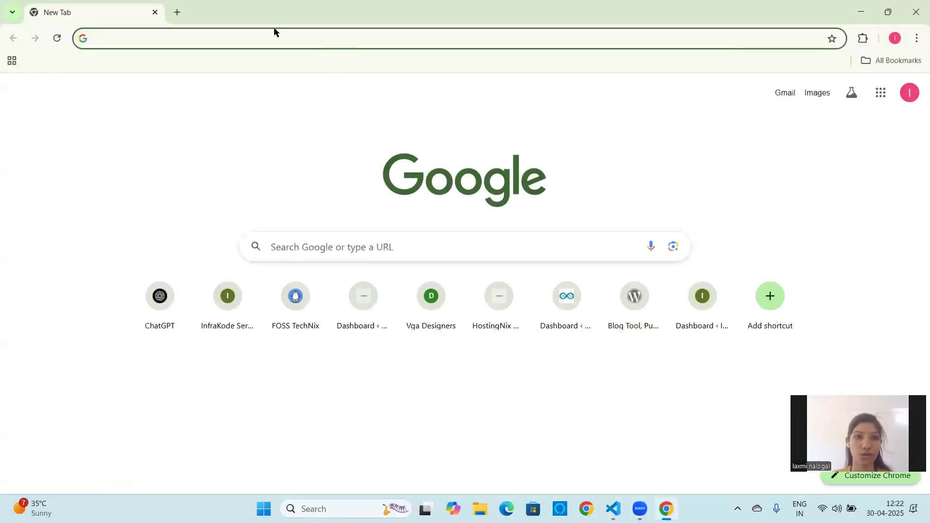
- Load the copied wordpress.org address in Chrome
click(258, 38)
key(ctrl+v)
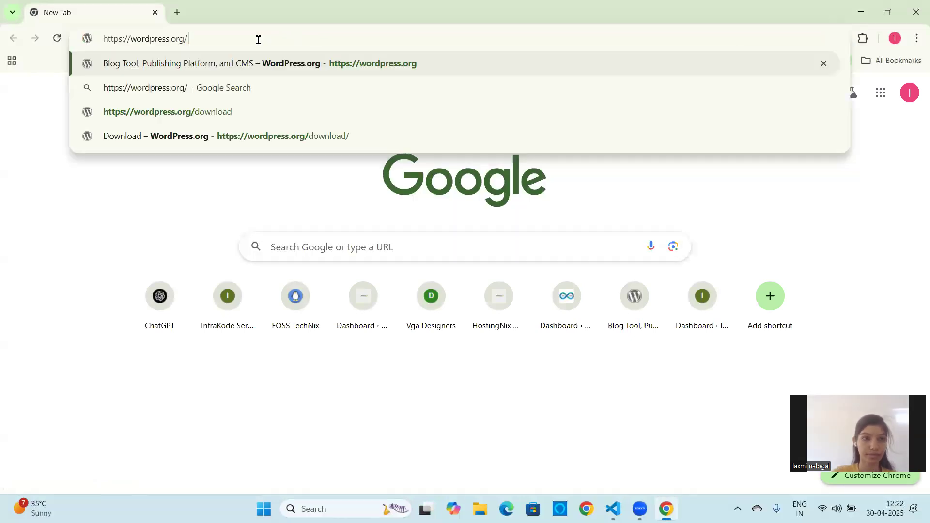
key(Return)
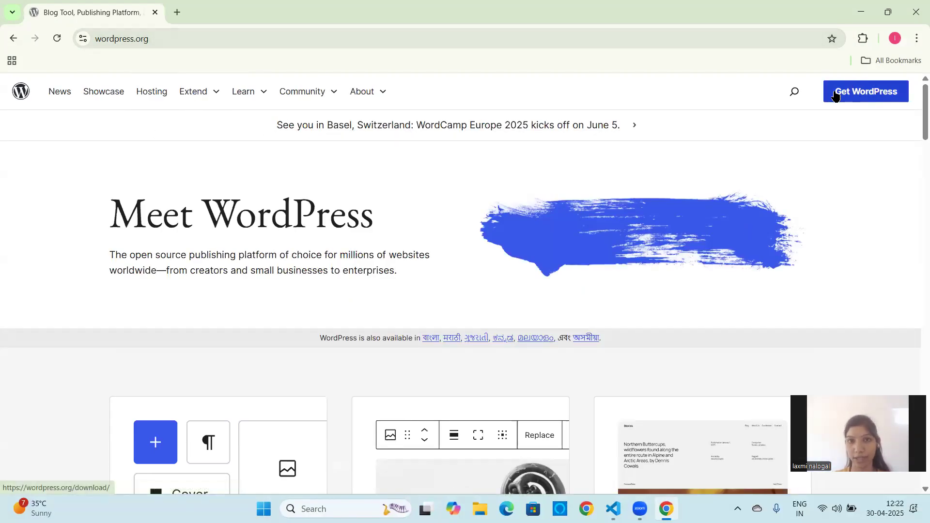
- Download WordPress 6.8 from the Get WordPress page and dismiss the thank-you popup
click(856, 97)
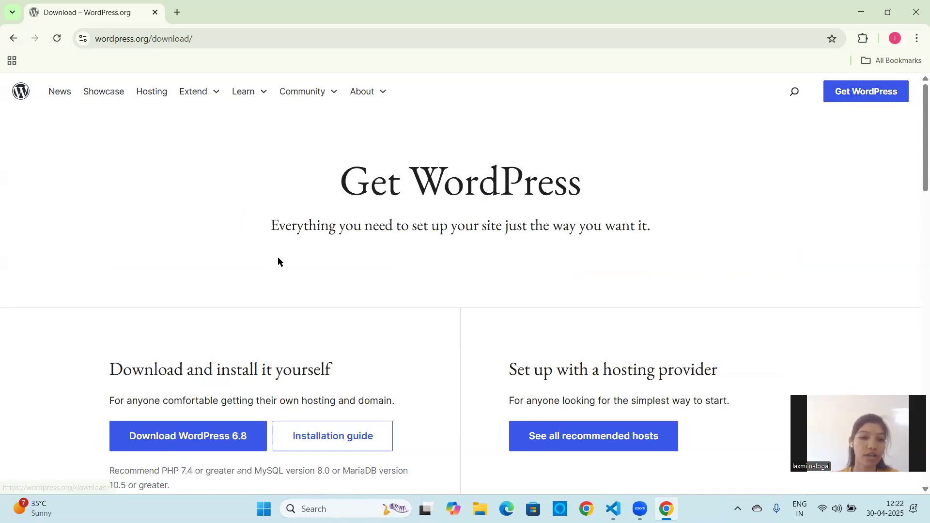
scroll(277, 257, down, 3)
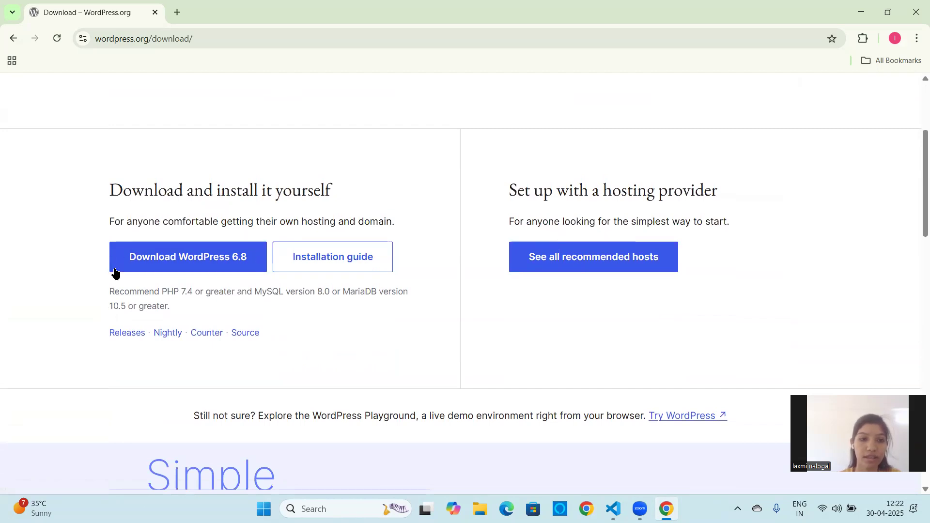
click(186, 261)
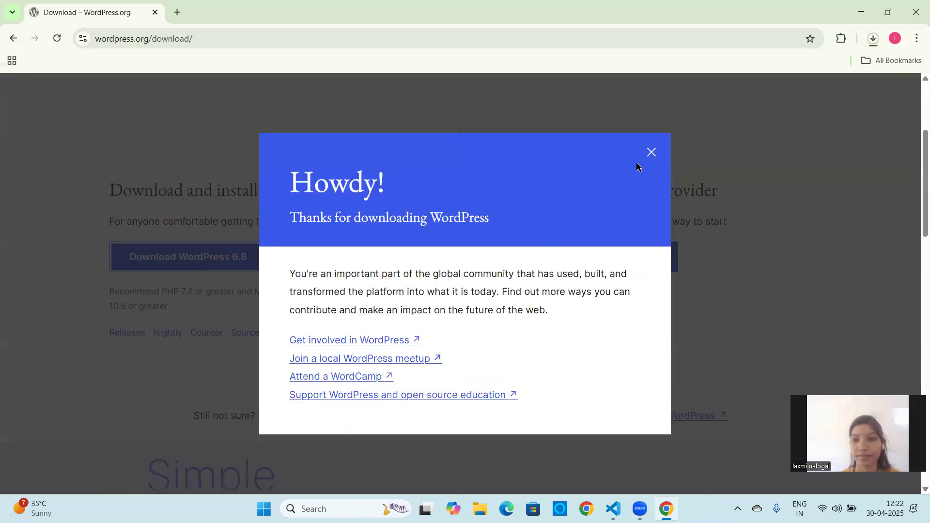
click(651, 154)
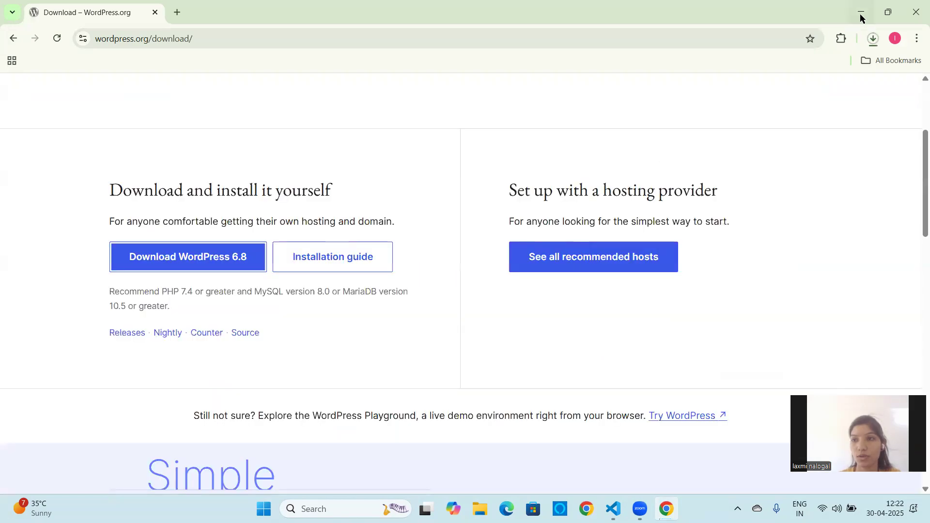
click(873, 40)
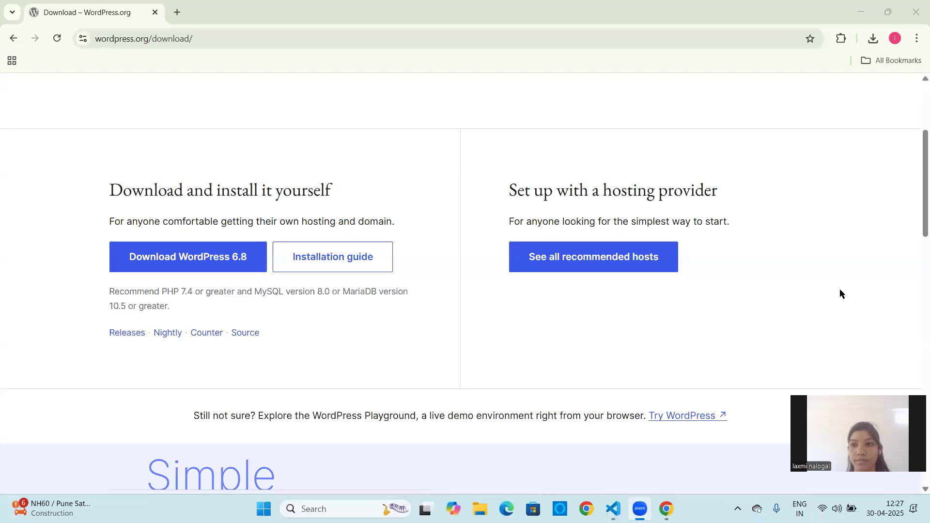
- Show wordpress-6.8.zip in the Downloads folder, then go back to the cpanel.yaml notes
click(873, 39)
mouse_move(777, 102)
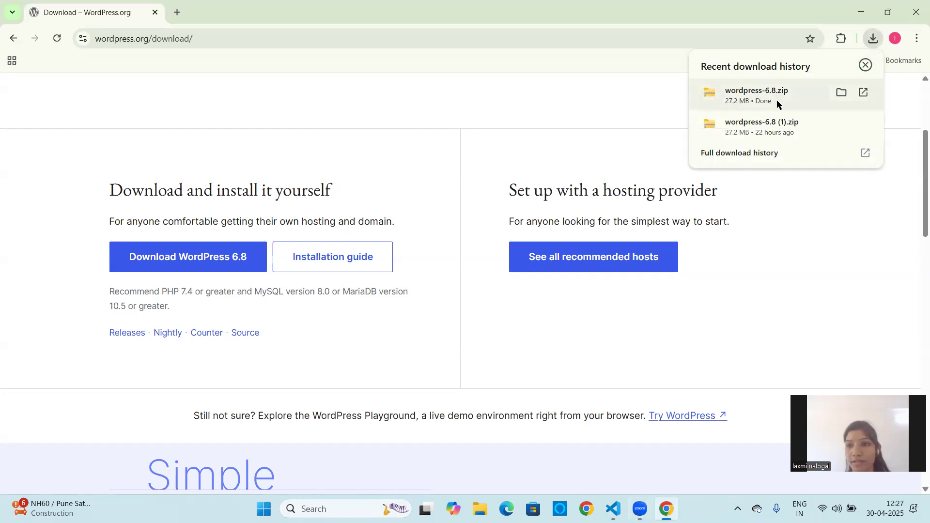
click(841, 92)
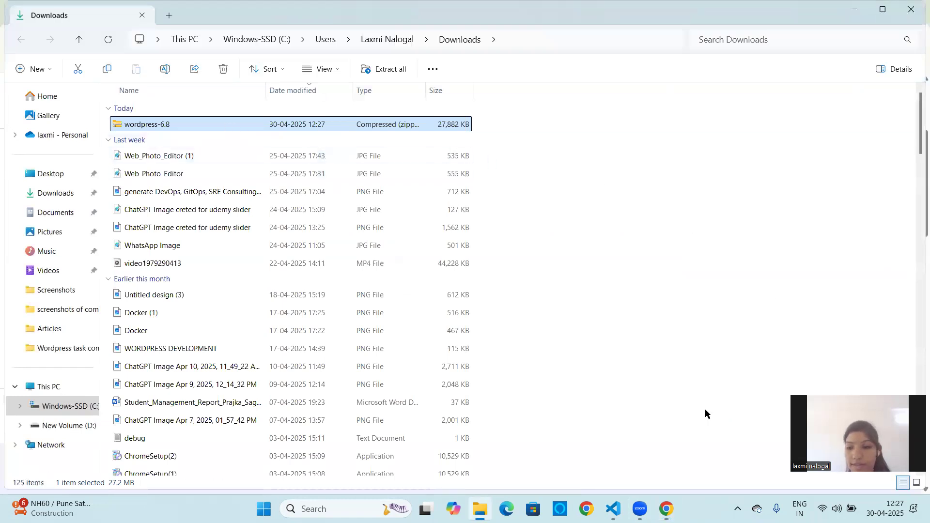
mouse_move(613, 508)
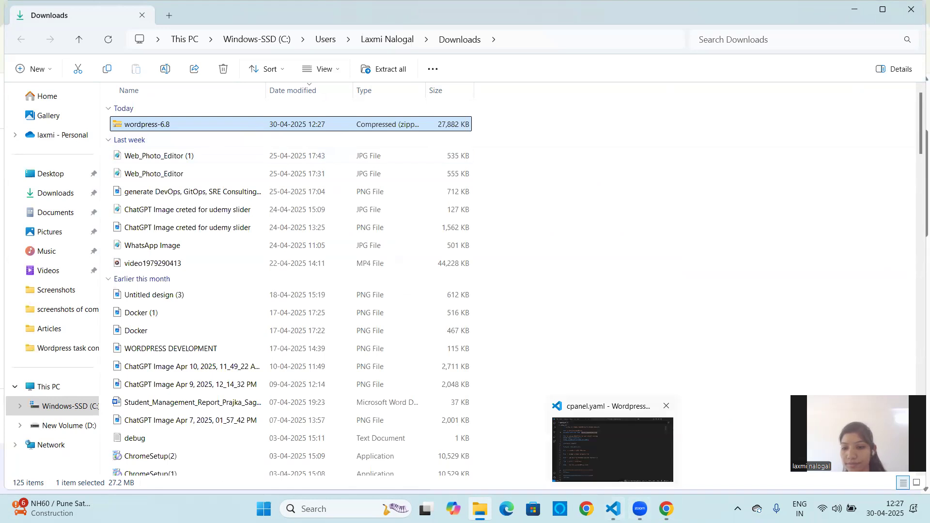
click(613, 448)
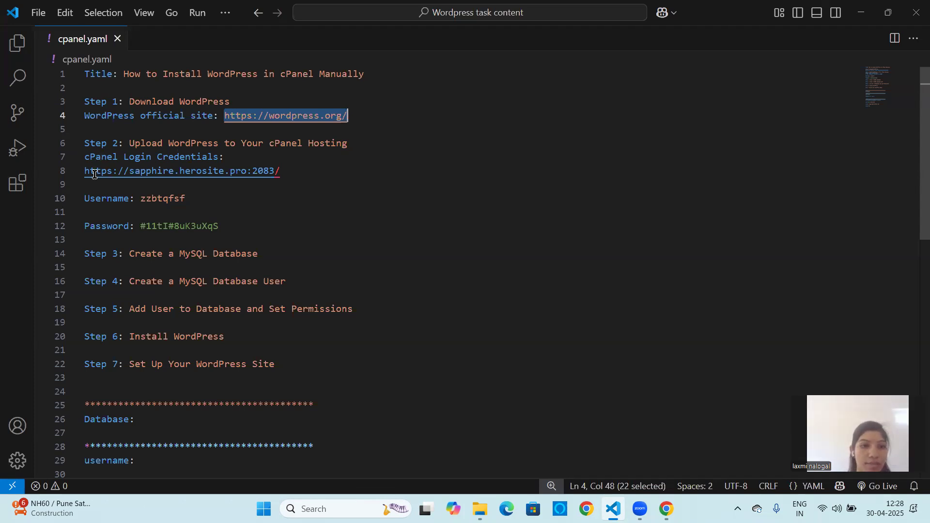
- Copy the cPanel login address from line 8 and load sapphire.herosite.pro:2083 in a new Chrome window
drag(84, 169, 290, 172)
key(ctrl+c)
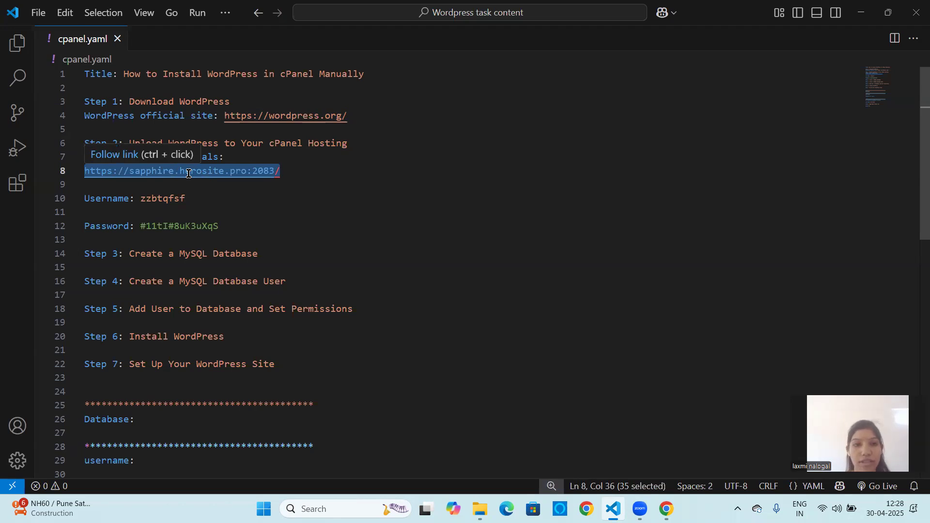
mouse_move(666, 508)
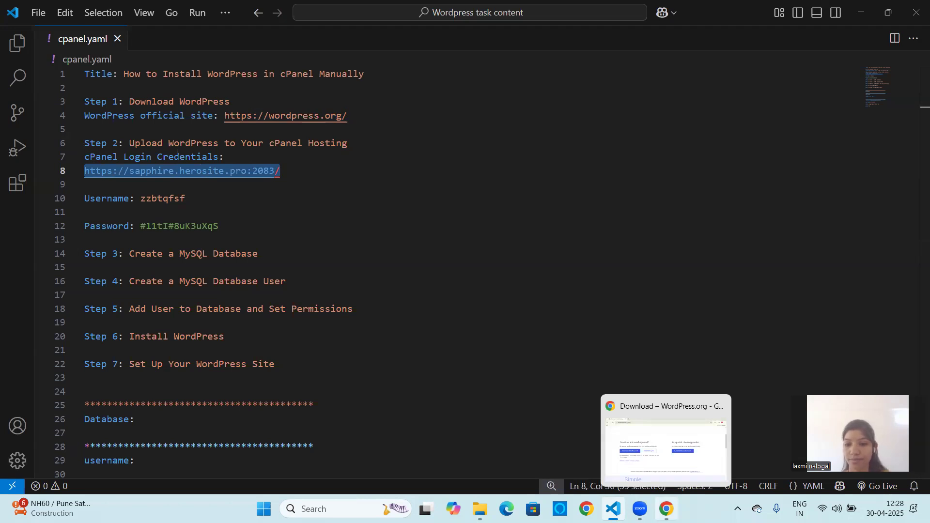
click(586, 509)
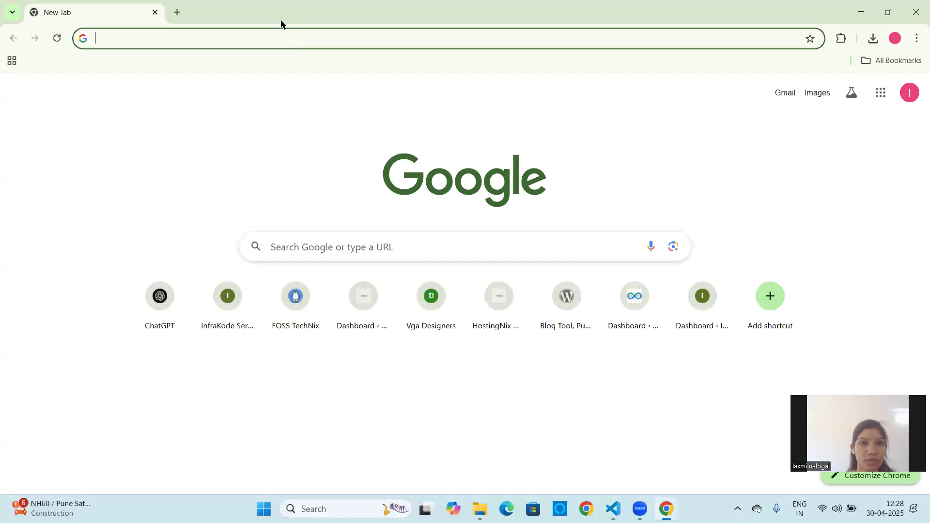
click(283, 43)
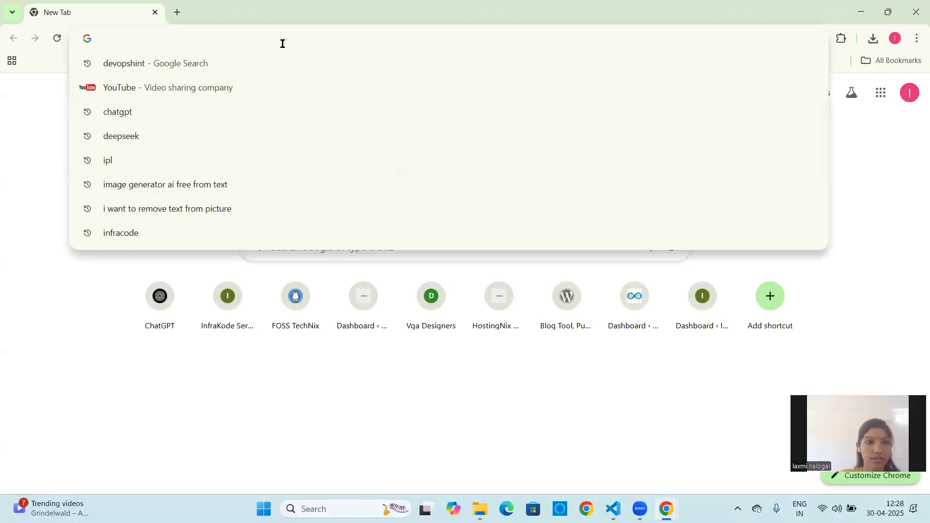
key(ctrl+v)
key(Return)
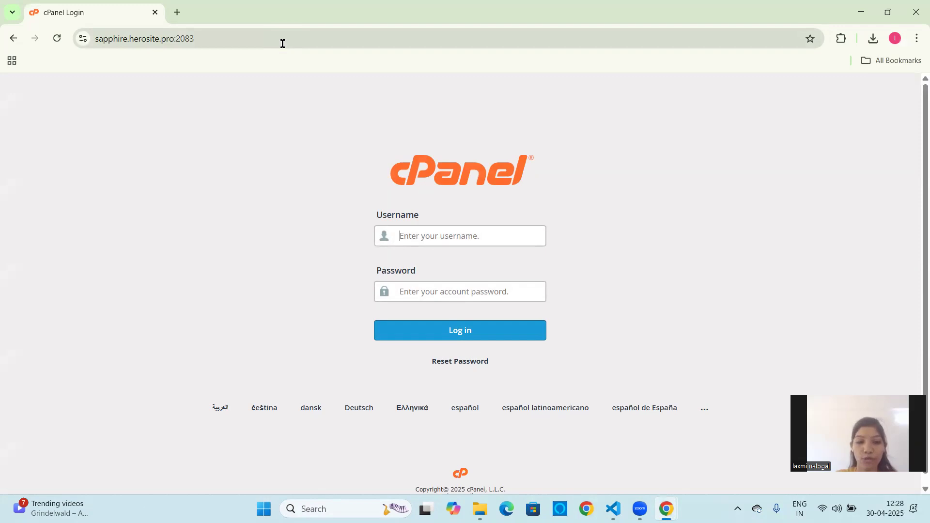
- Copy the cPanel username from the notes into the login page's Username field
mouse_move(613, 508)
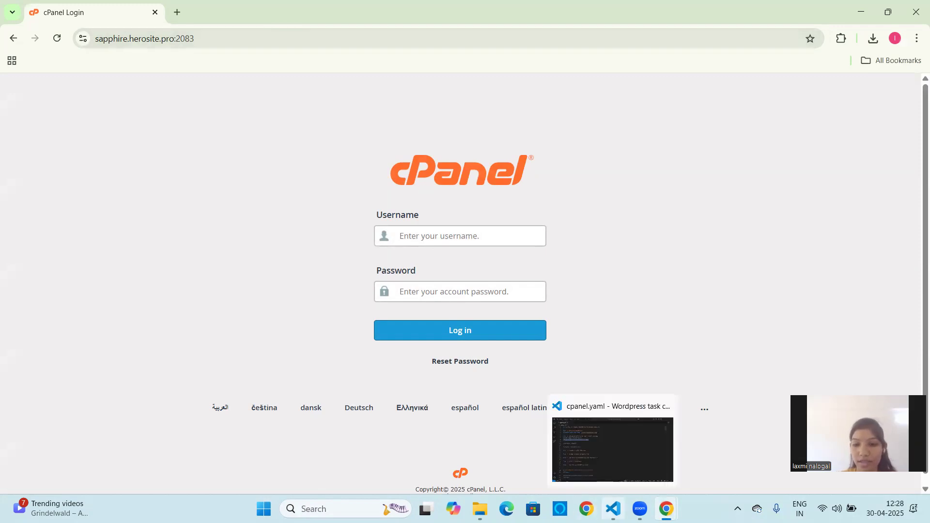
click(619, 506)
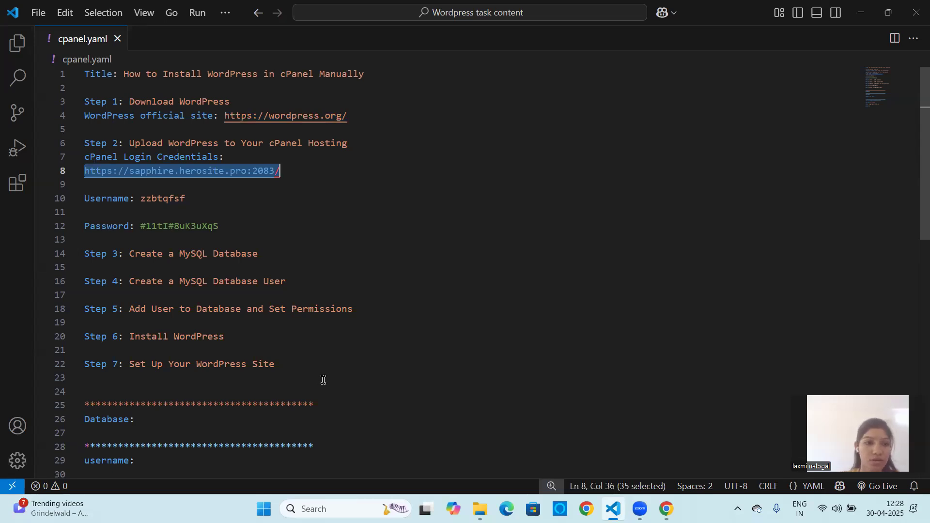
drag(141, 199, 196, 200)
key(ctrl+c)
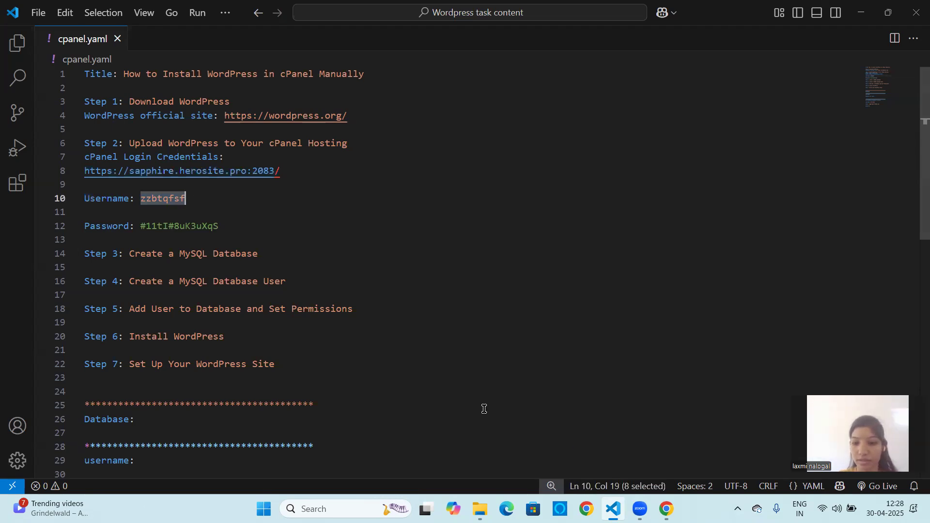
mouse_move(666, 509)
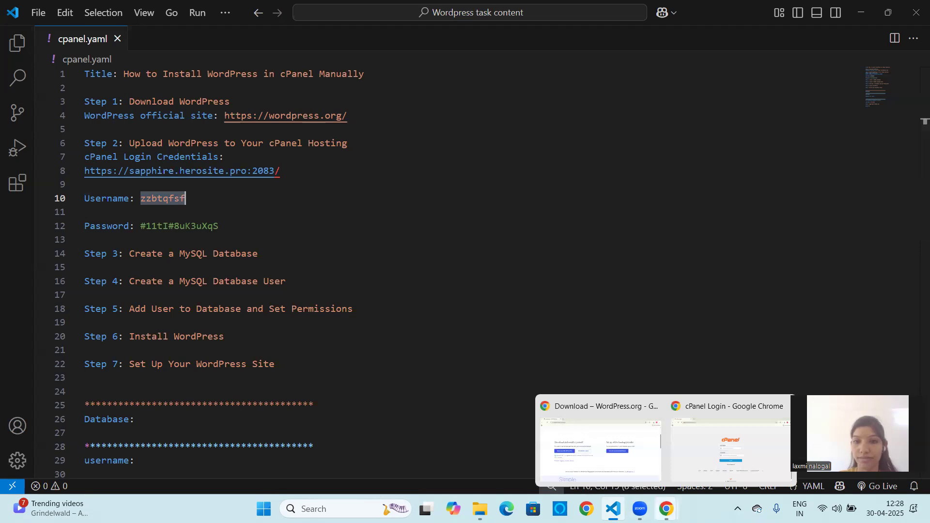
click(717, 451)
click(531, 236)
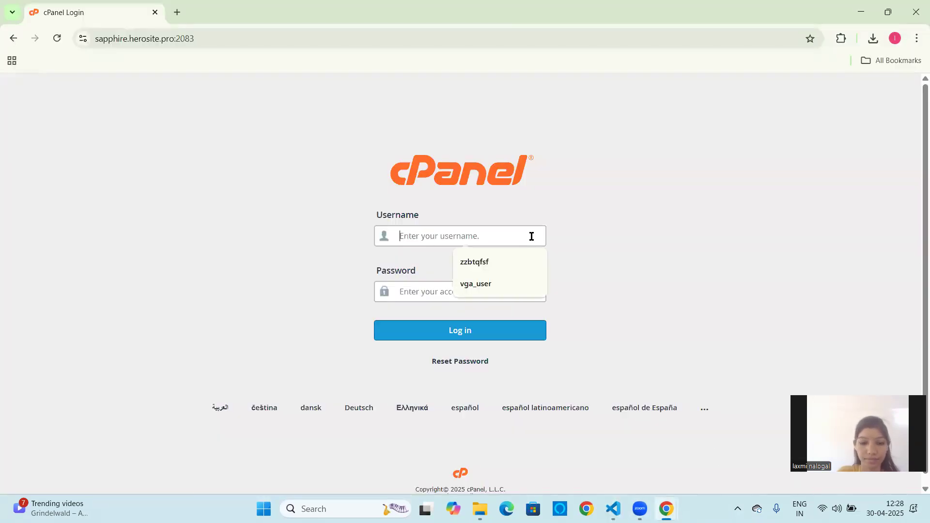
key(ctrl+v)
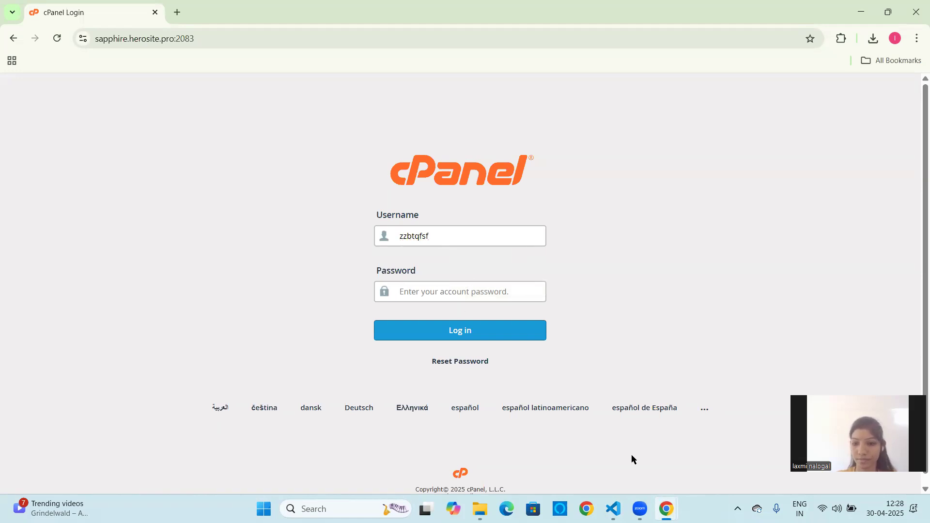
- Paste the account password from the notes into the Password field and log in
click(614, 506)
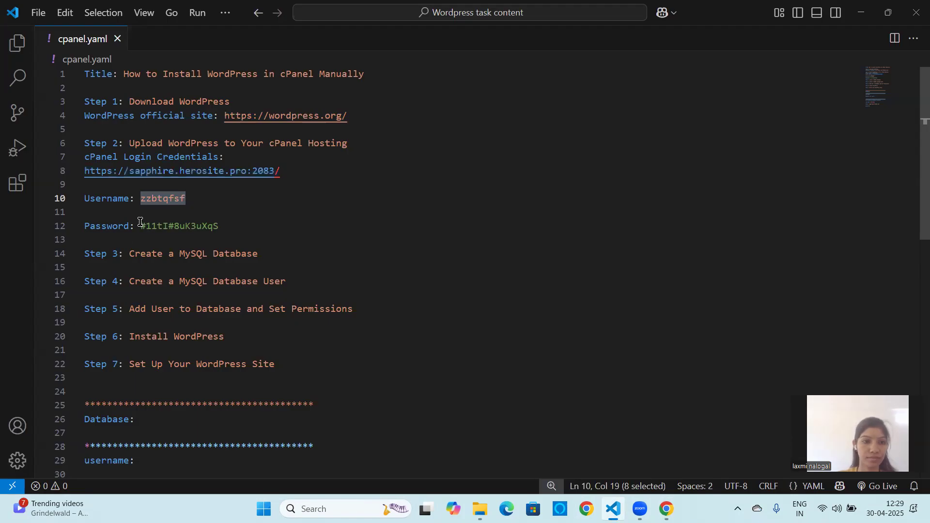
drag(140, 225, 234, 222)
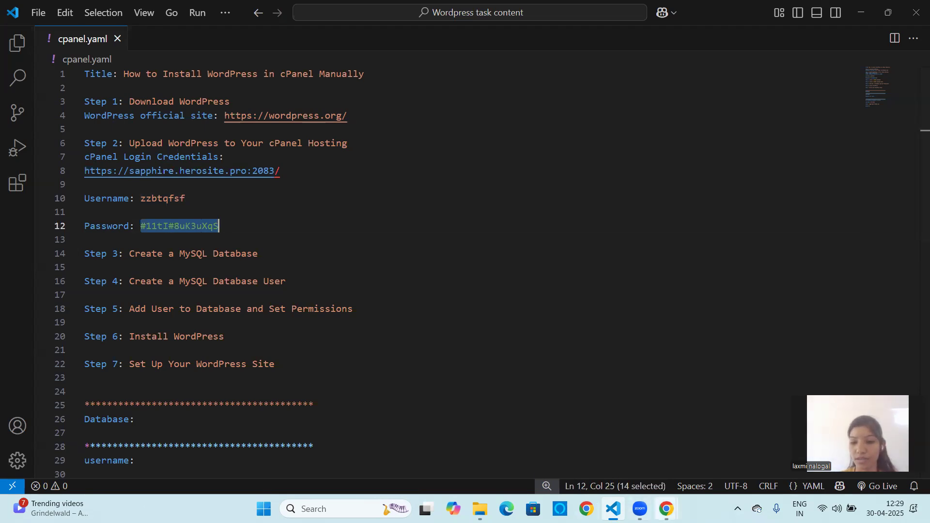
click(667, 508)
click(733, 449)
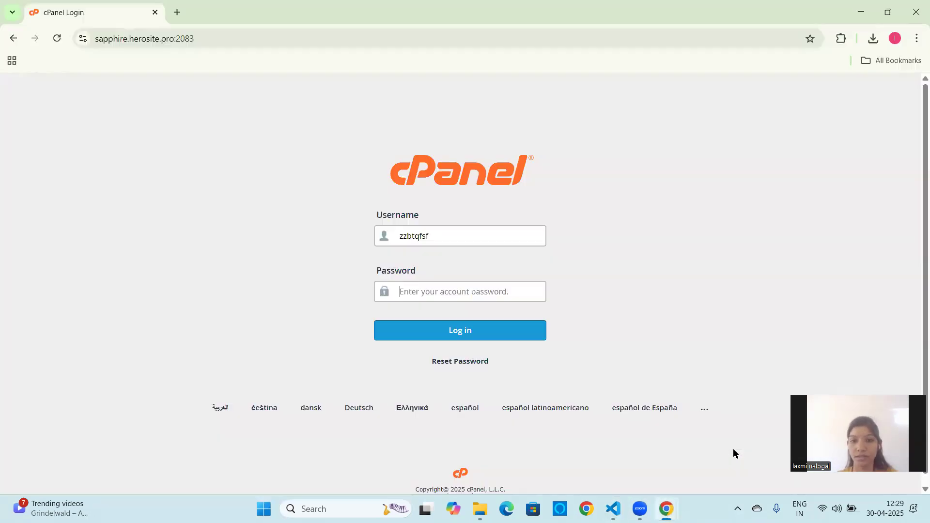
click(510, 298)
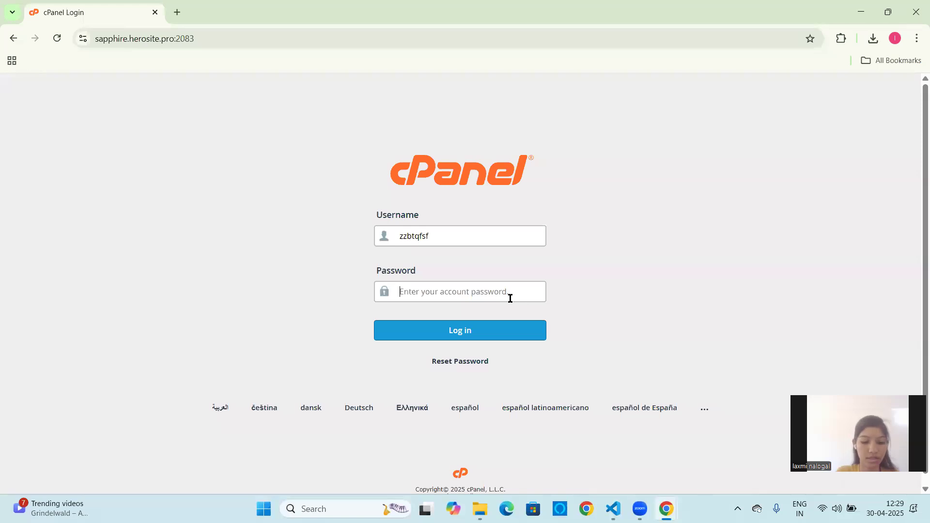
key(ctrl+v)
click(476, 331)
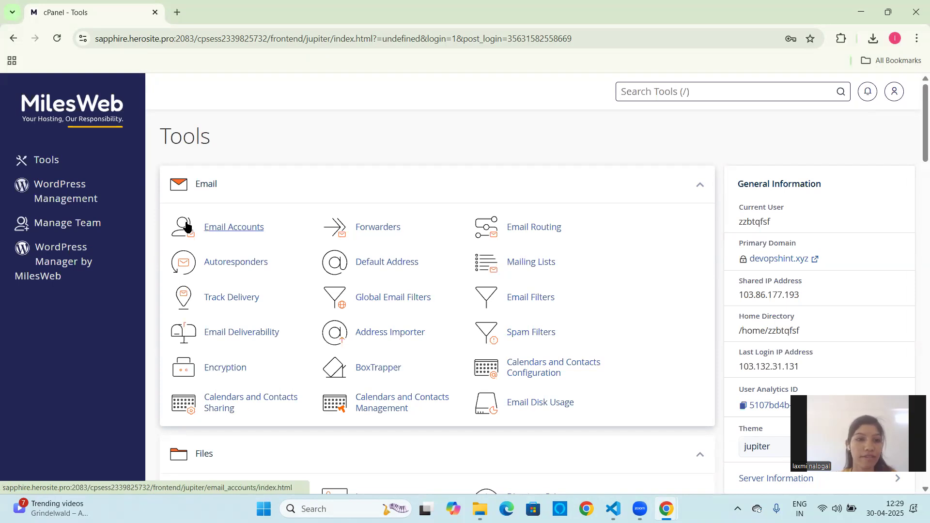
- Scroll down to the Files section and launch File Manager in a new tab
scroll(359, 244, down, 4)
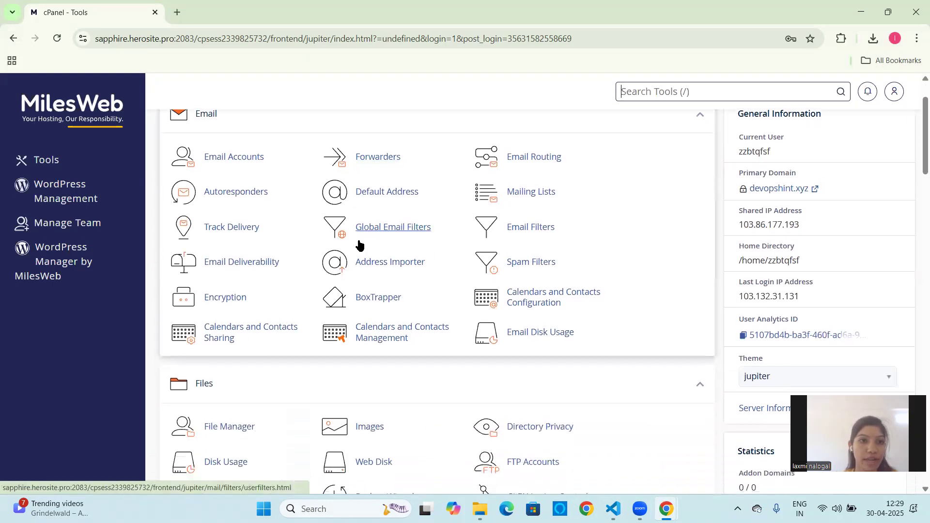
scroll(359, 243, down, 3)
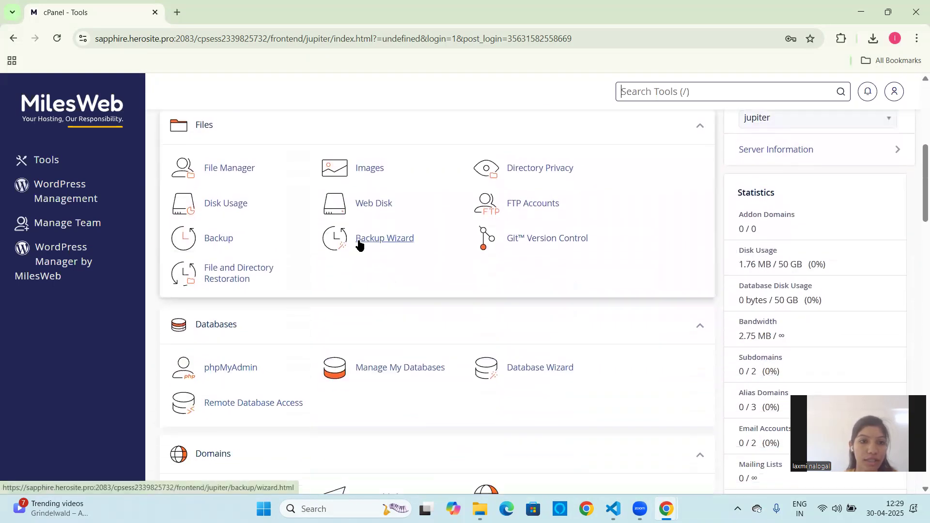
click(219, 169)
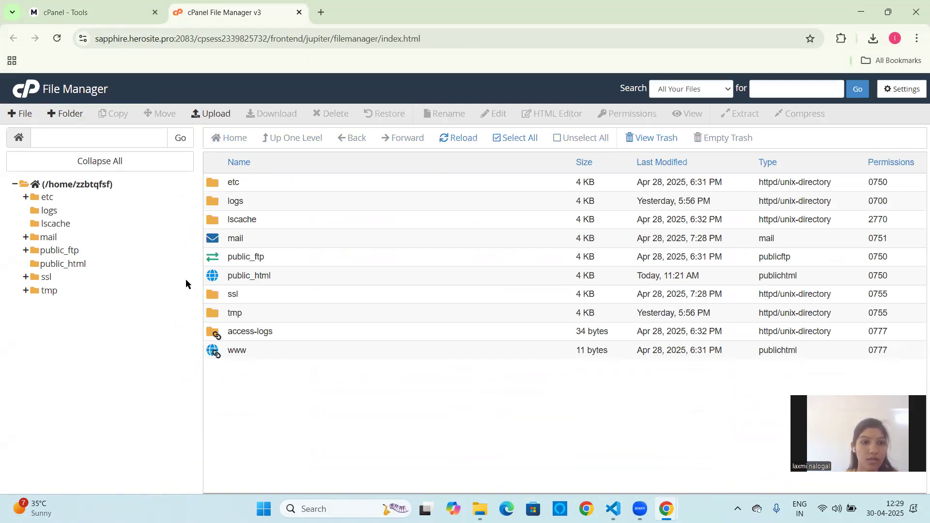
- Enter the empty public_html folder and go to its Upload page
double_click(213, 280)
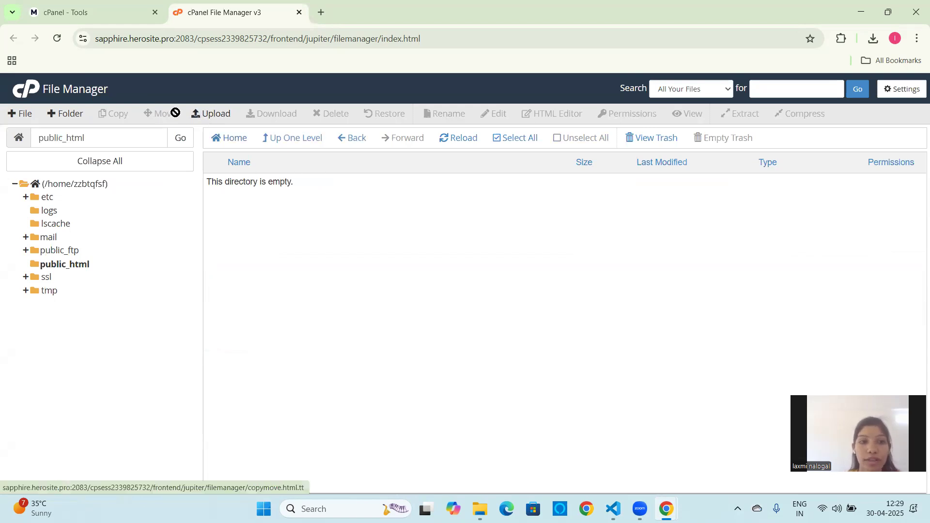
click(204, 115)
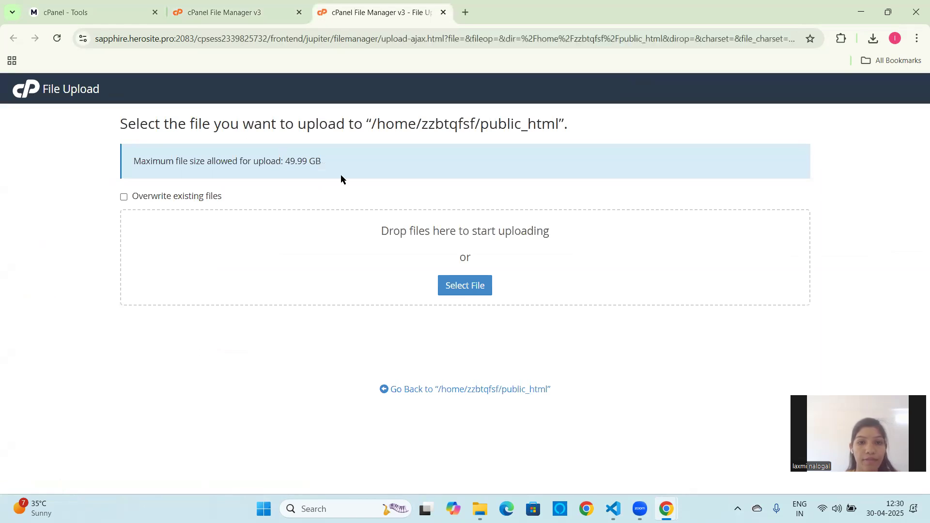
- Upload wordpress-6.8.zip from Downloads and go back to the public_html listing
click(485, 289)
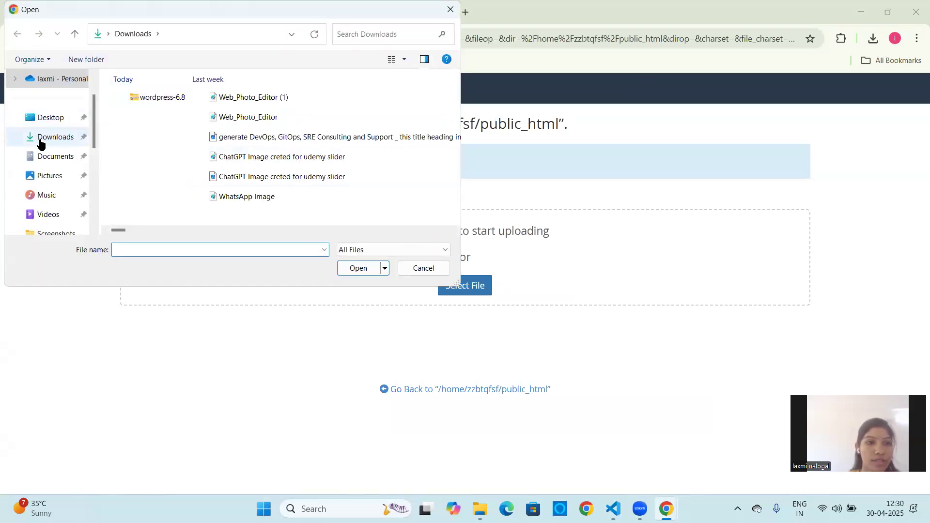
click(147, 98)
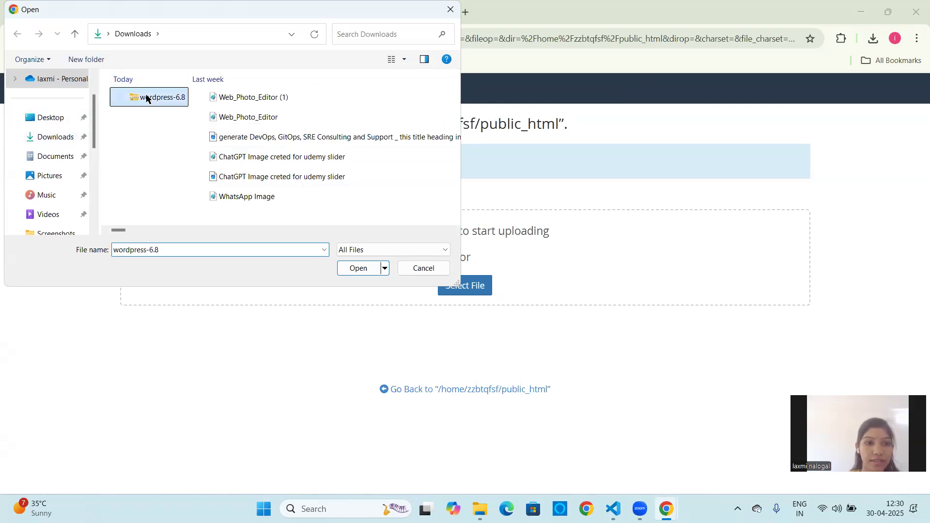
click(357, 269)
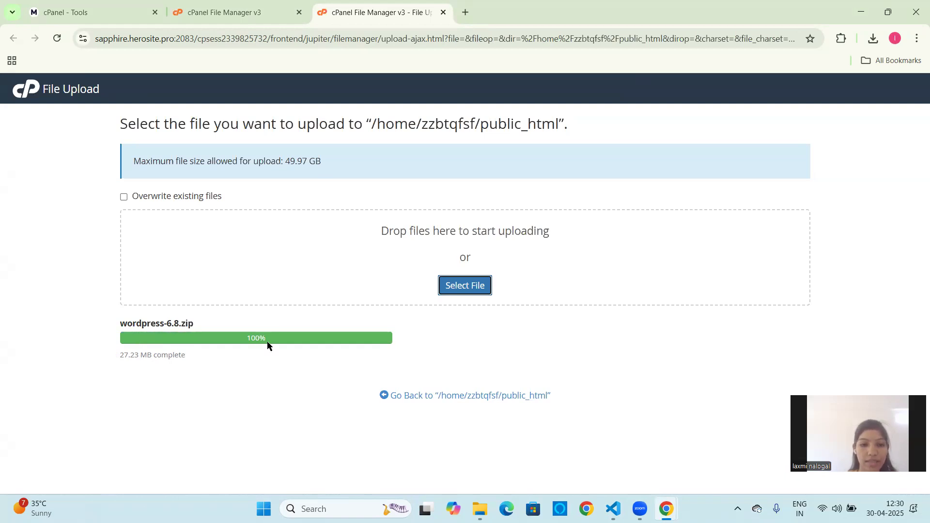
click(423, 396)
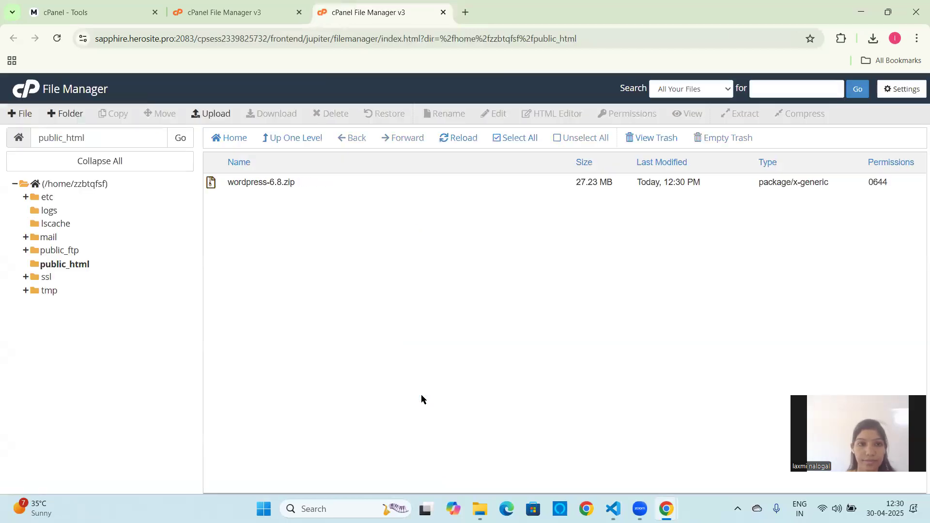
- Extract wordpress-6.8.zip into /public_html and open the resulting wordpress folder
click(211, 183)
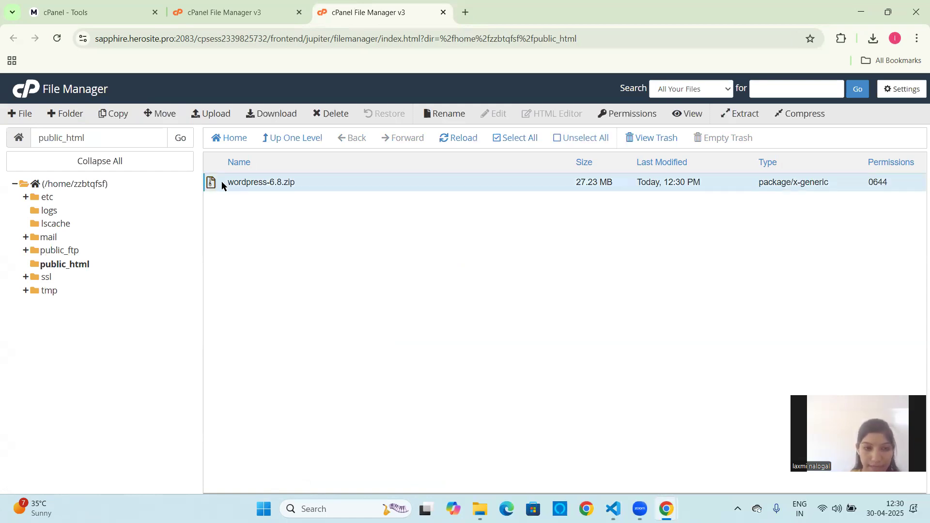
right_click(222, 186)
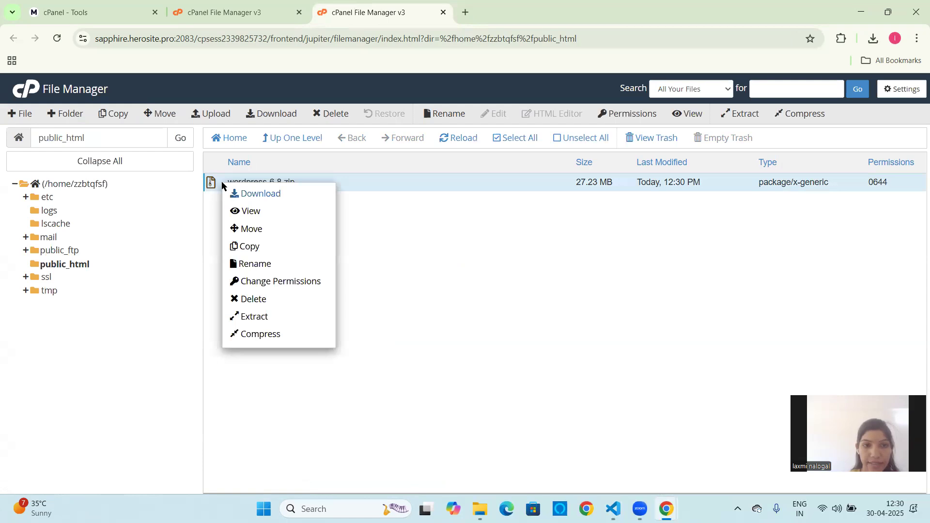
click(247, 319)
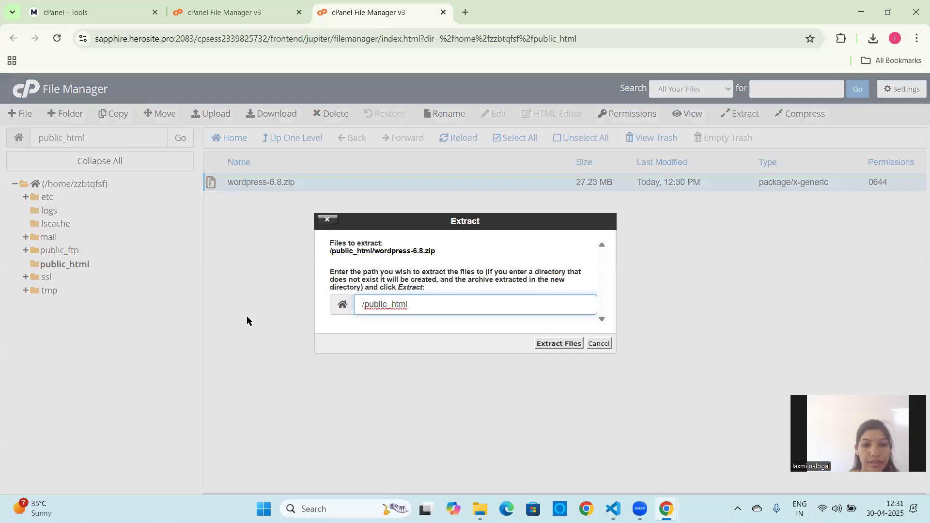
click(539, 345)
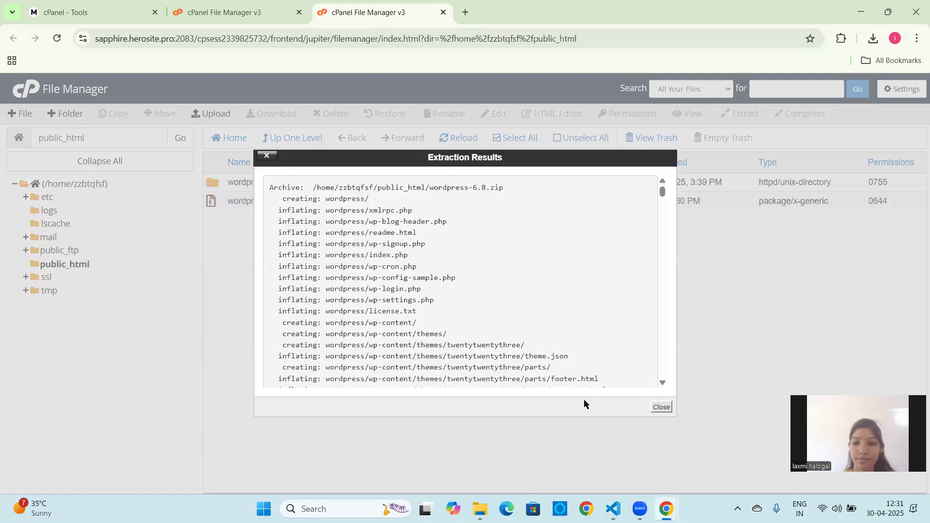
click(664, 413)
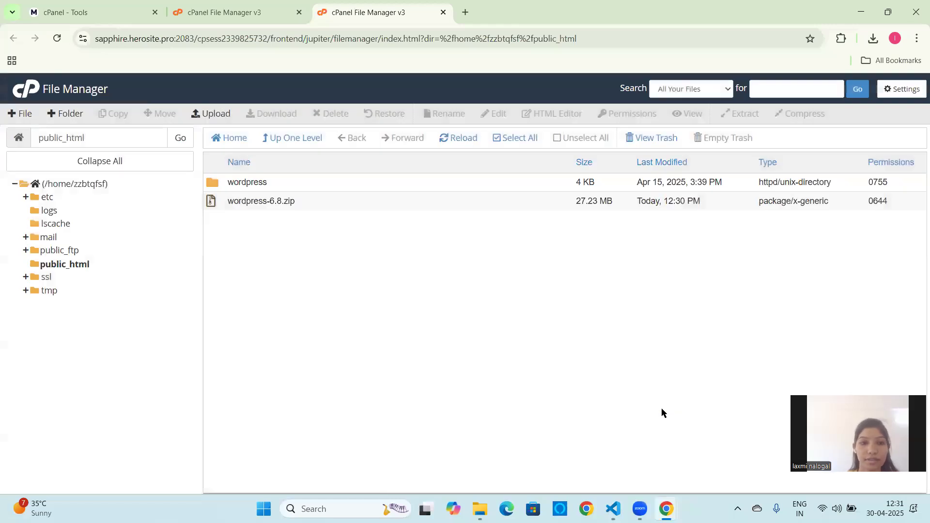
double_click(213, 185)
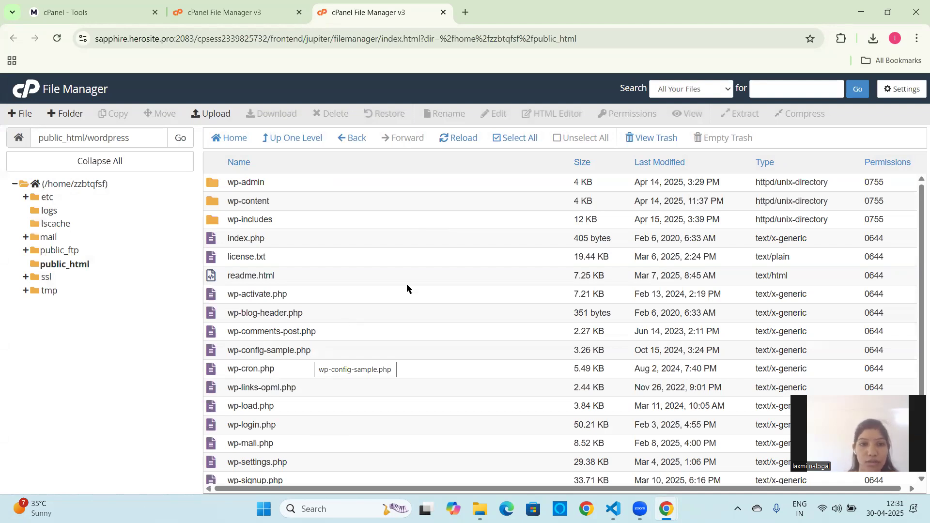
- Select every file in the wordpress folder and move them all to /public_html/
click(499, 139)
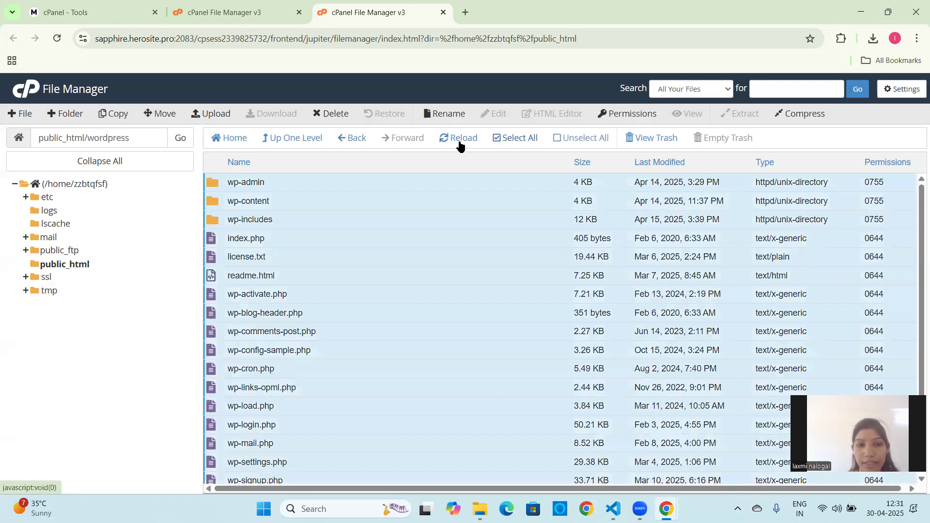
click(147, 116)
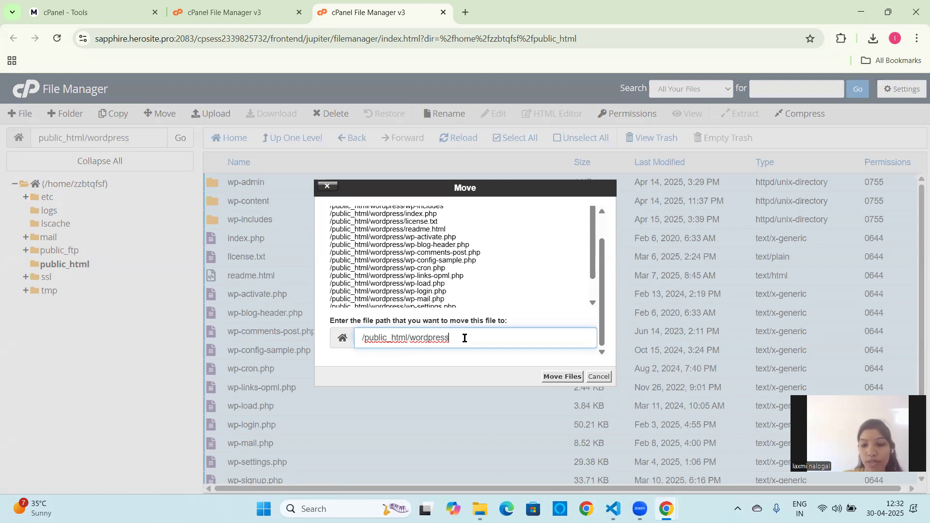
key(BackSpace)
key(BackSpace)
key(BackSpace)
key(BackSpace)
key(BackSpace)
key(BackSpace)
key(BackSpace)
key(BackSpace)
key(BackSpace)
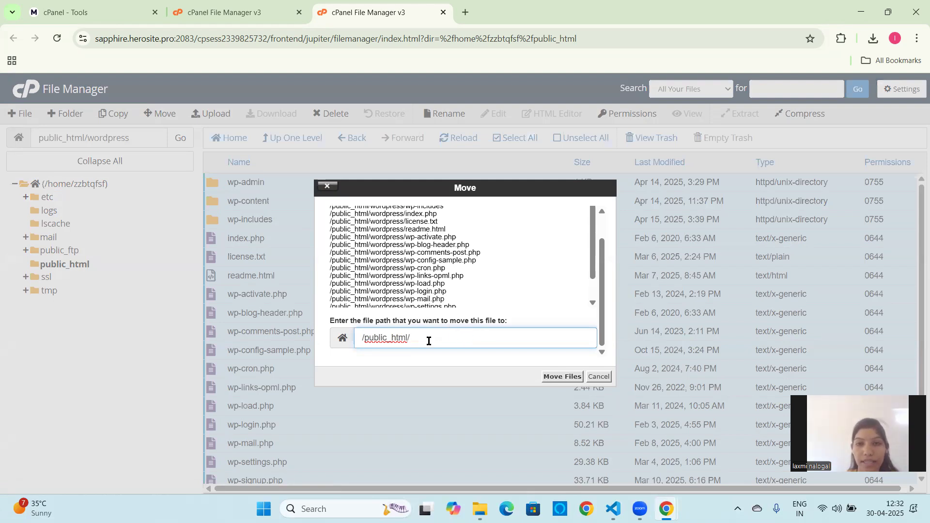
click(553, 379)
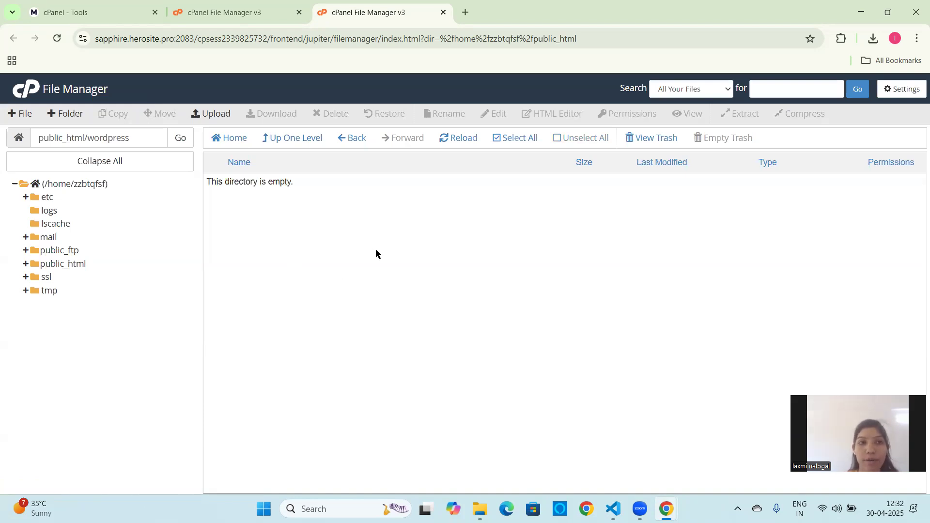
- Check that the wordpress folder in public_html is empty, then move it to the trash
click(279, 146)
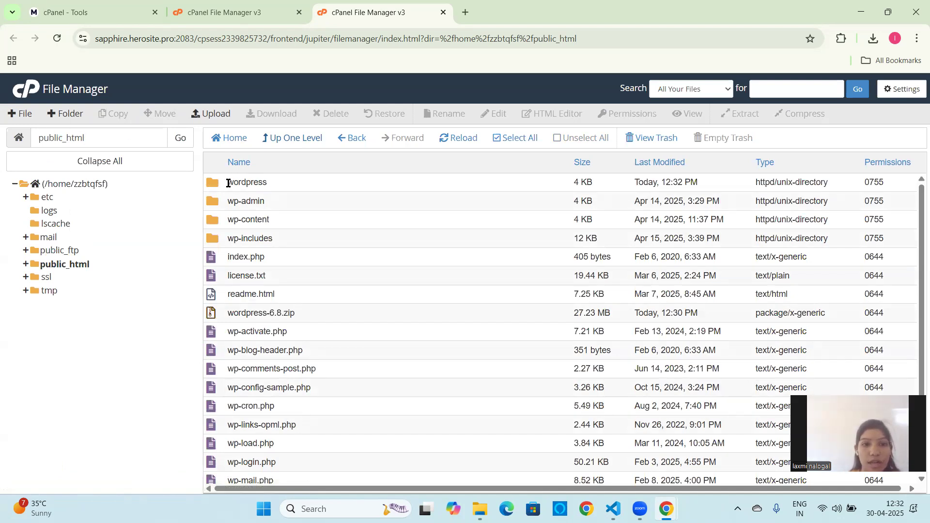
double_click(210, 186)
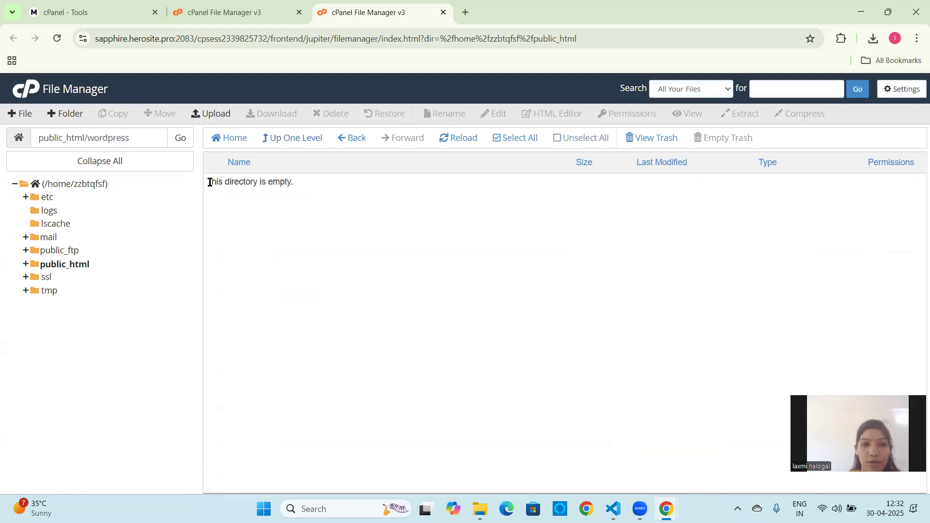
click(273, 140)
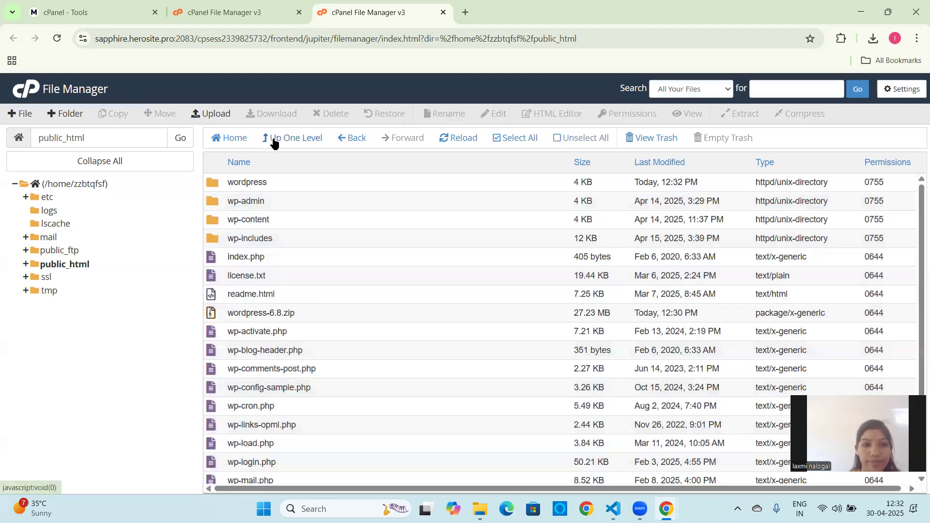
click(272, 185)
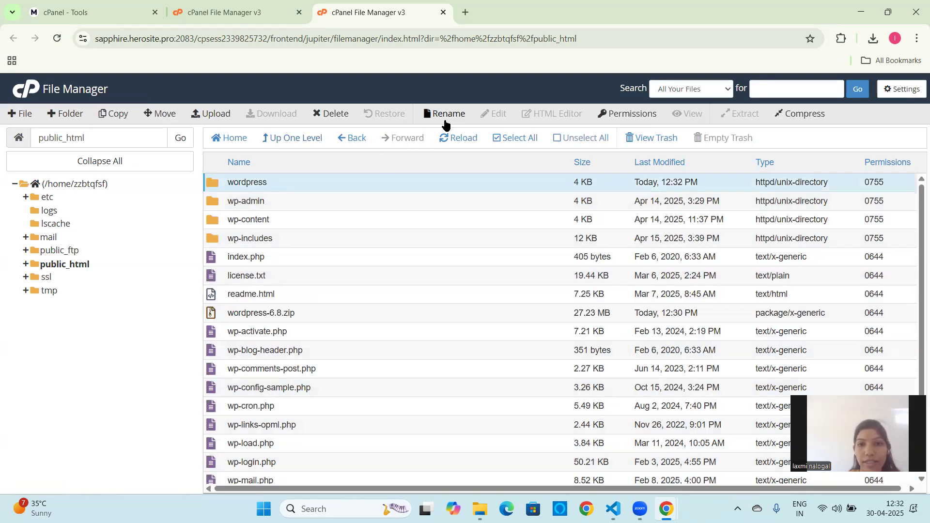
click(333, 116)
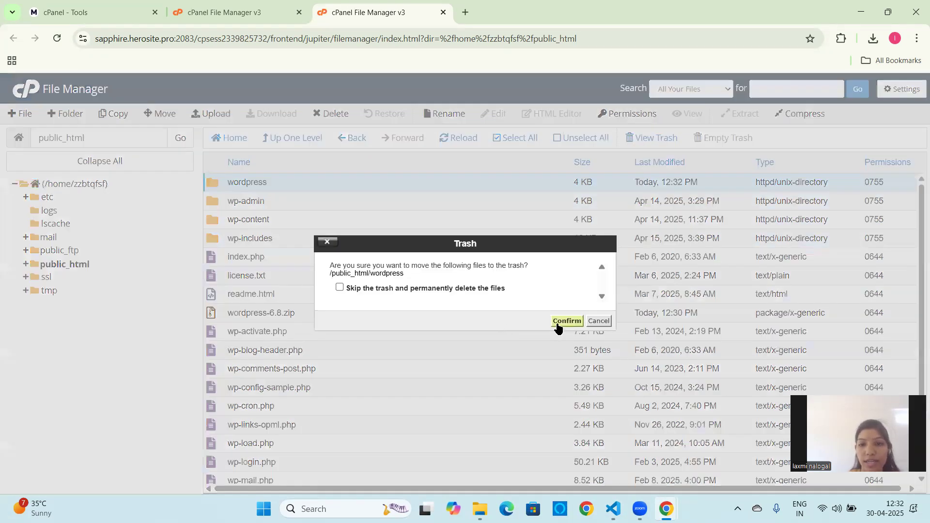
click(558, 323)
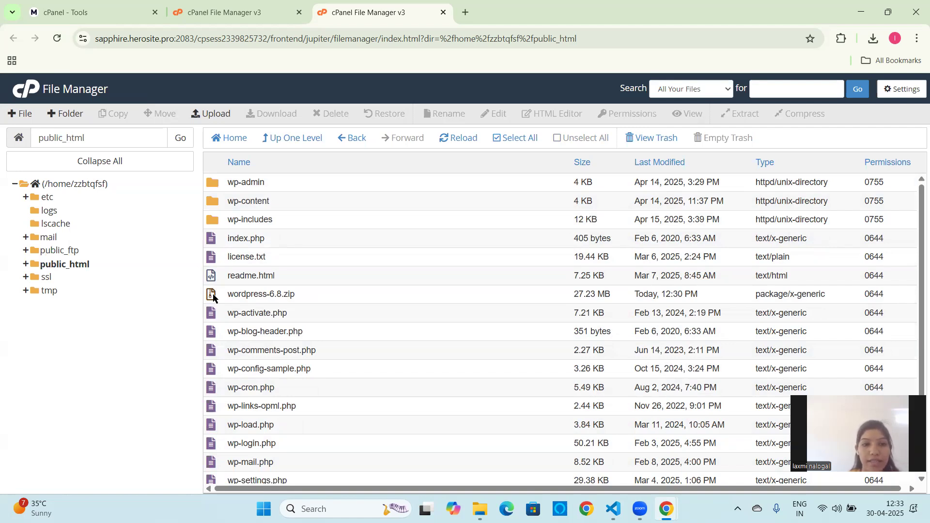
- Trash the wordpress-6.8.zip archive and review the WordPress files left in public_html
click(309, 298)
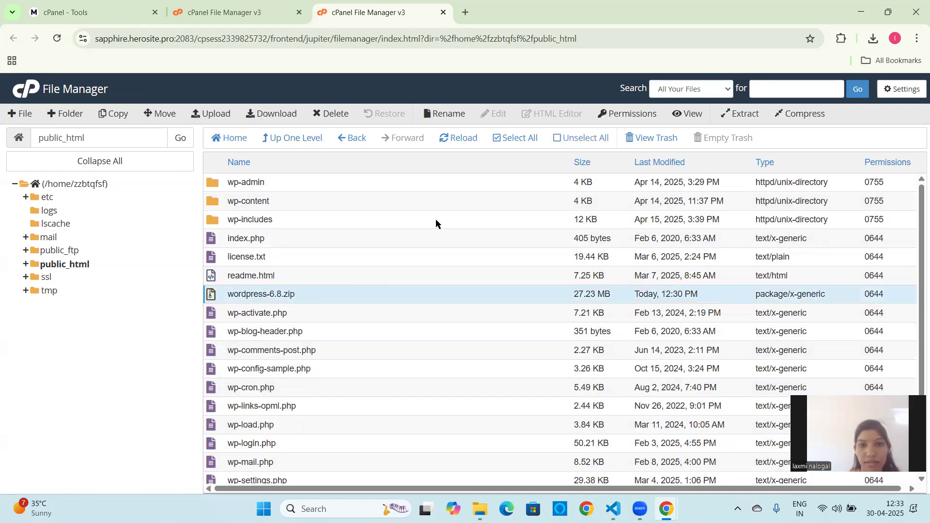
click(320, 116)
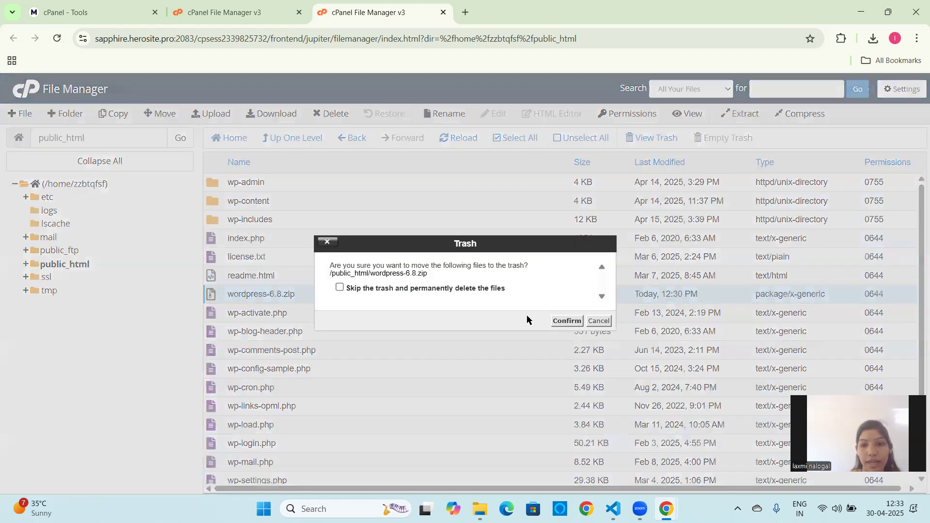
click(566, 321)
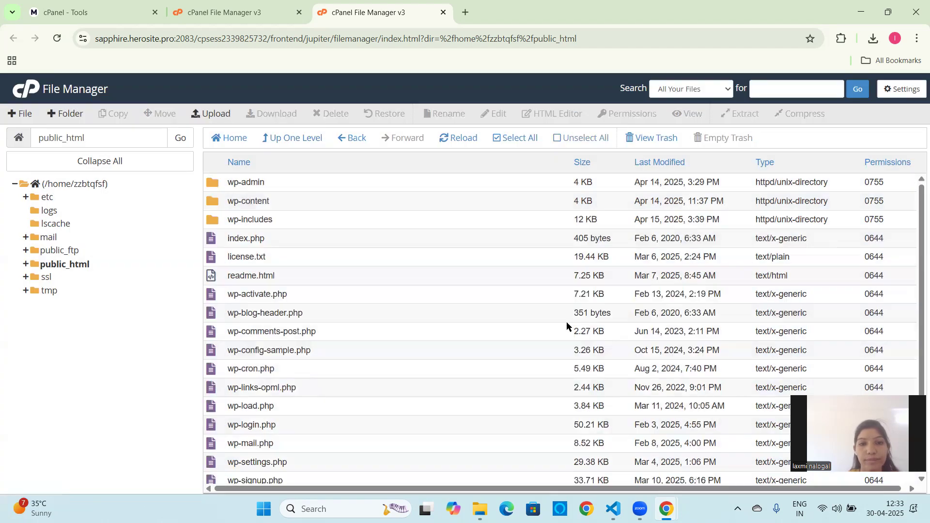
scroll(374, 400, down, 1)
scroll(373, 400, up, 1)
scroll(374, 400, up, 1)
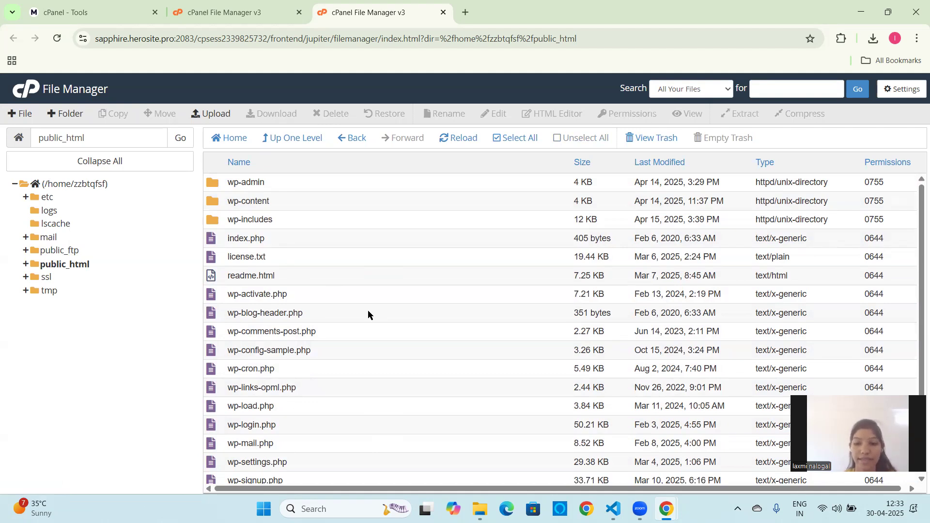
- Read Step 3 (create a MySQL database) in cpanel.yaml, then go back to cPanel's Tools page
click(613, 509)
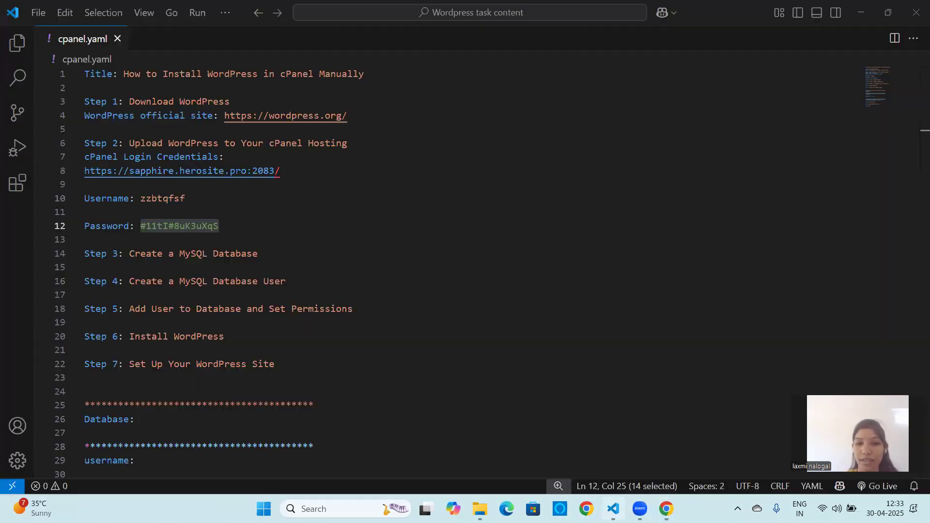
scroll(254, 239, down, 1)
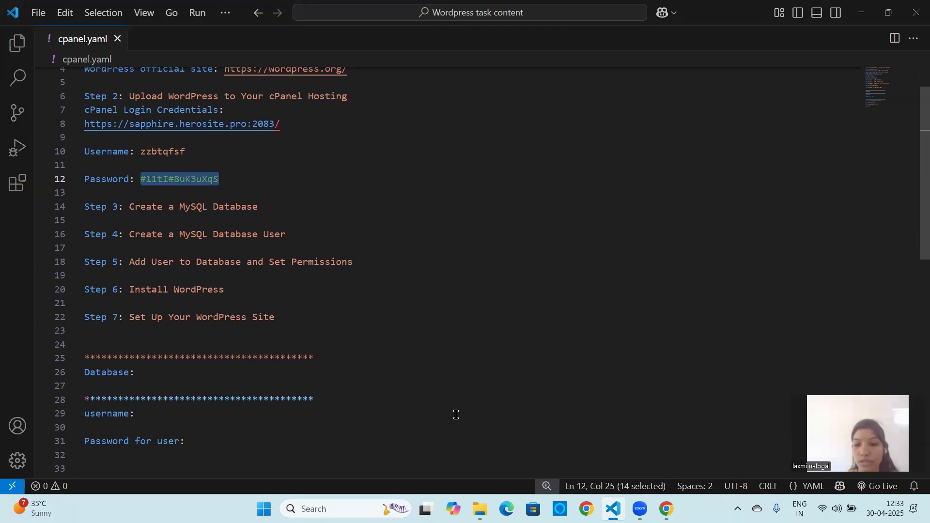
mouse_move(667, 509)
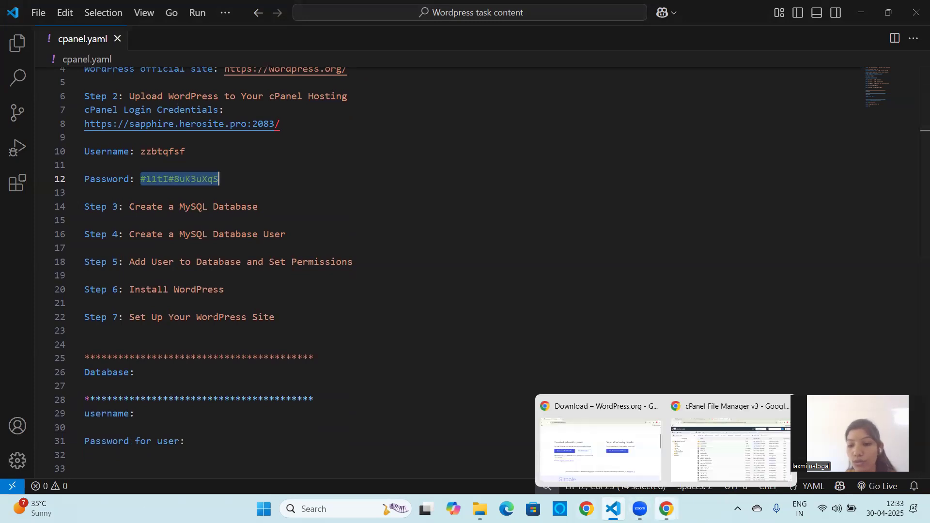
click(704, 466)
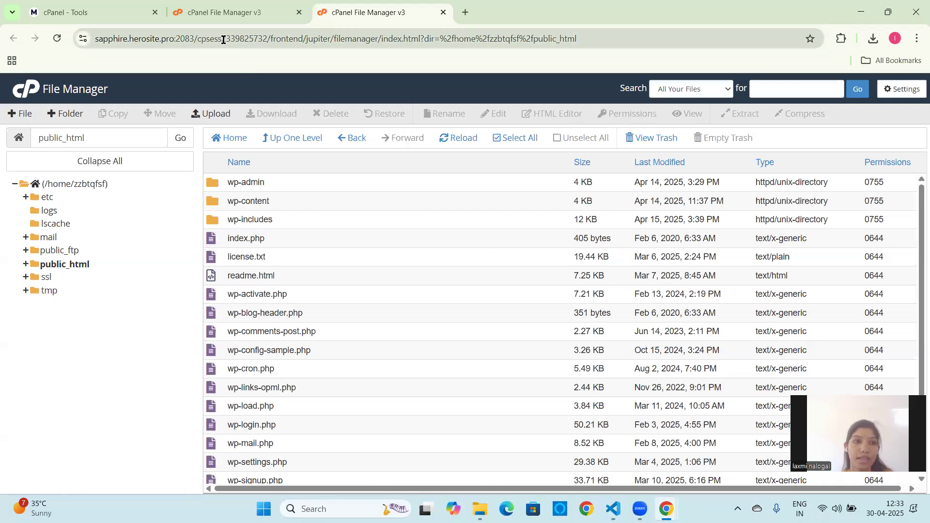
click(92, 11)
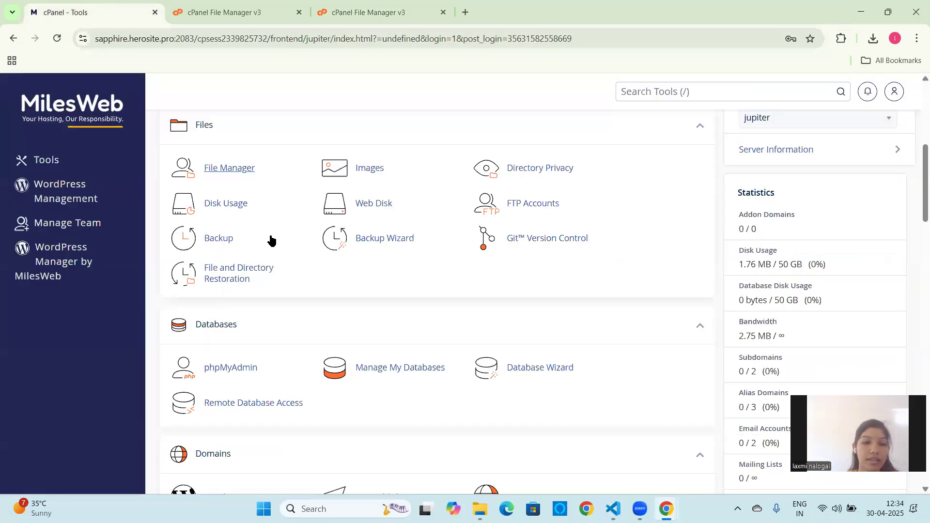
- Create a MySQL database named vga_database and select its full account-prefixed name
scroll(271, 240, down, 4)
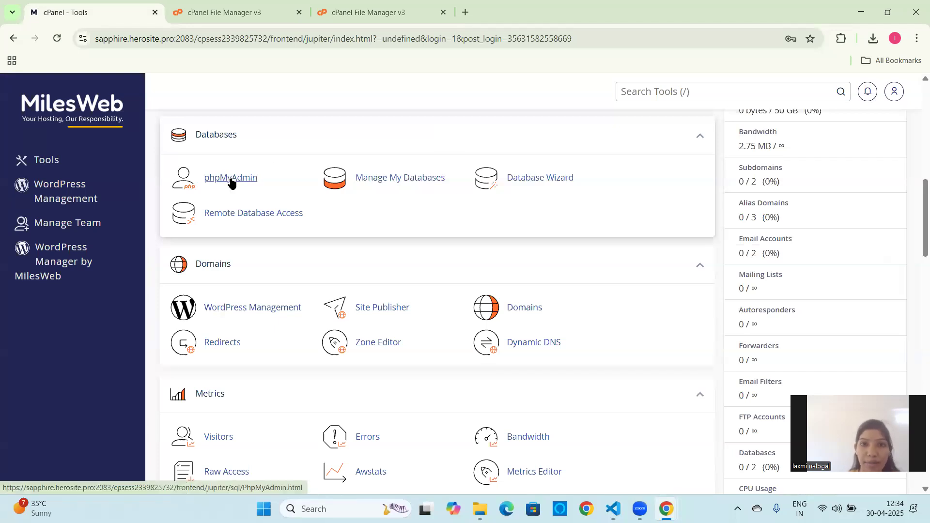
click(382, 181)
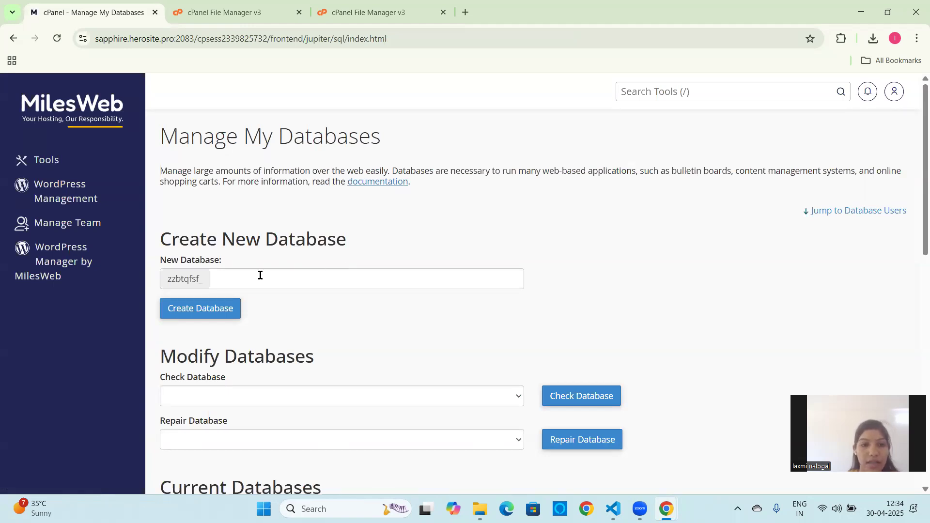
scroll(259, 276, down, 1)
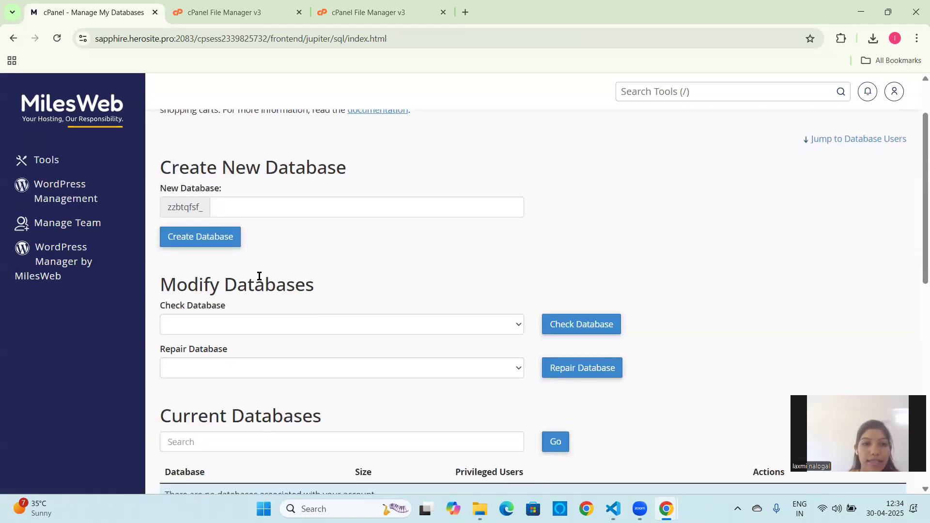
click(224, 206)
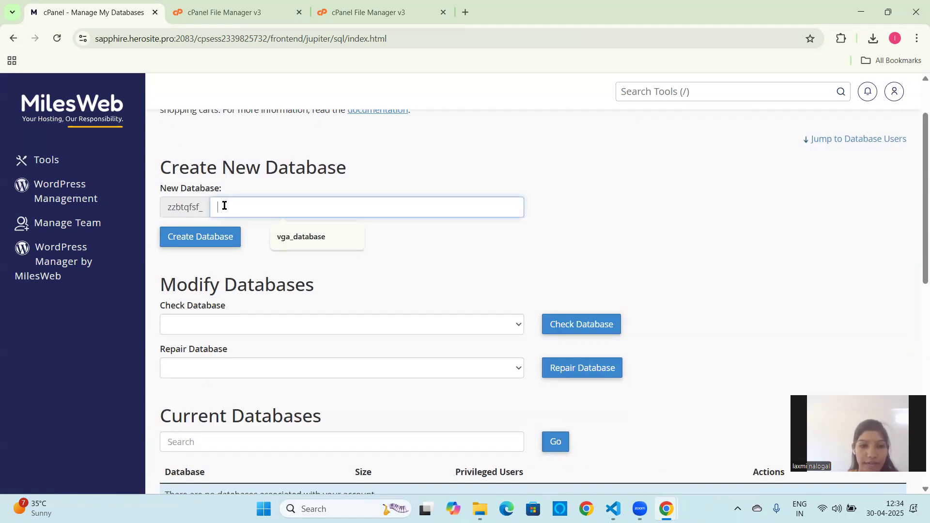
click(295, 238)
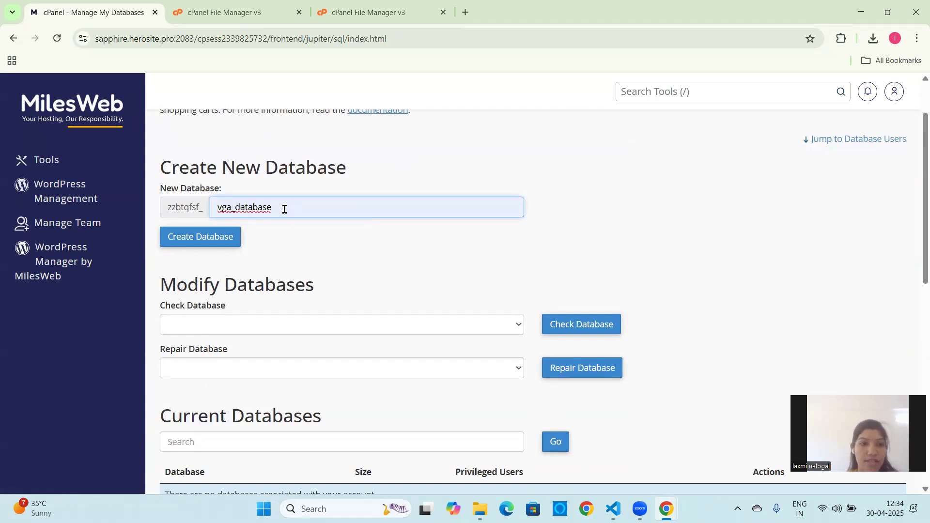
click(196, 244)
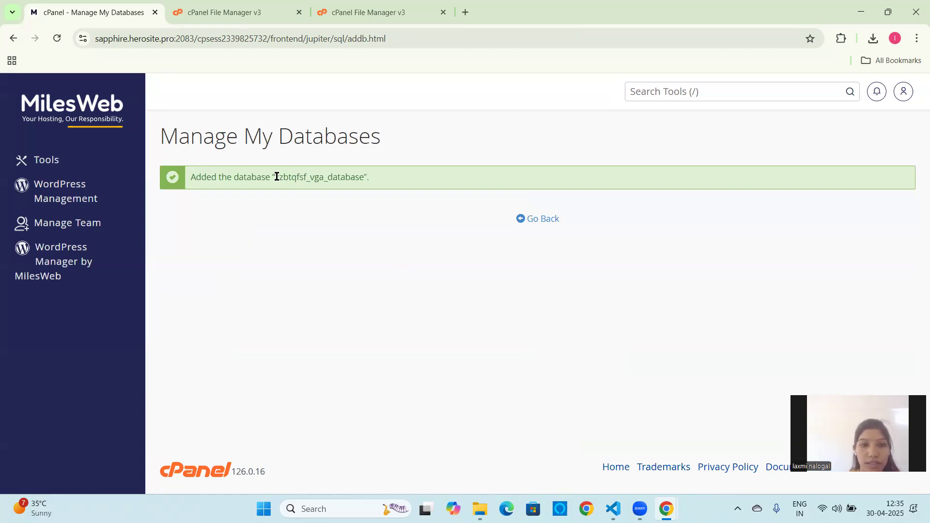
drag(276, 176, 365, 170)
key(ctrl+c)
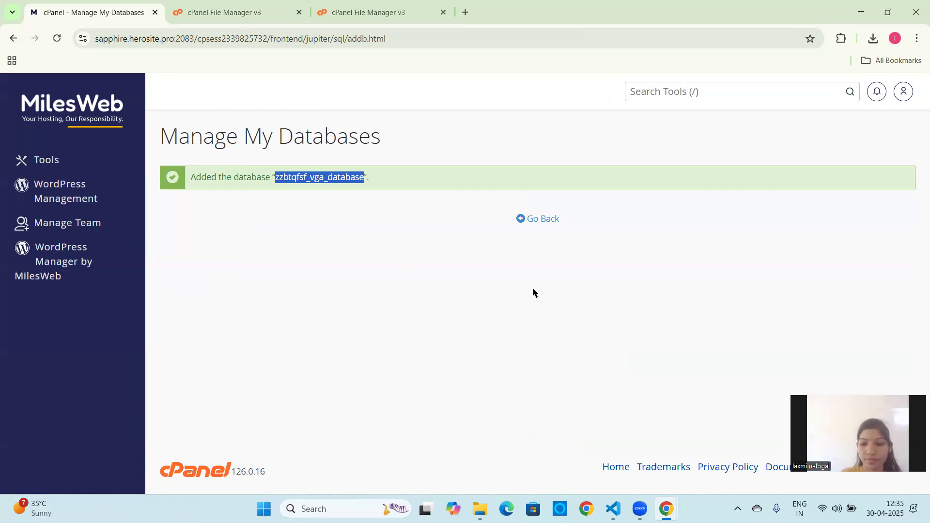
- Paste the full database name onto the Database line of cpanel.yaml, then return to cPanel
click(613, 509)
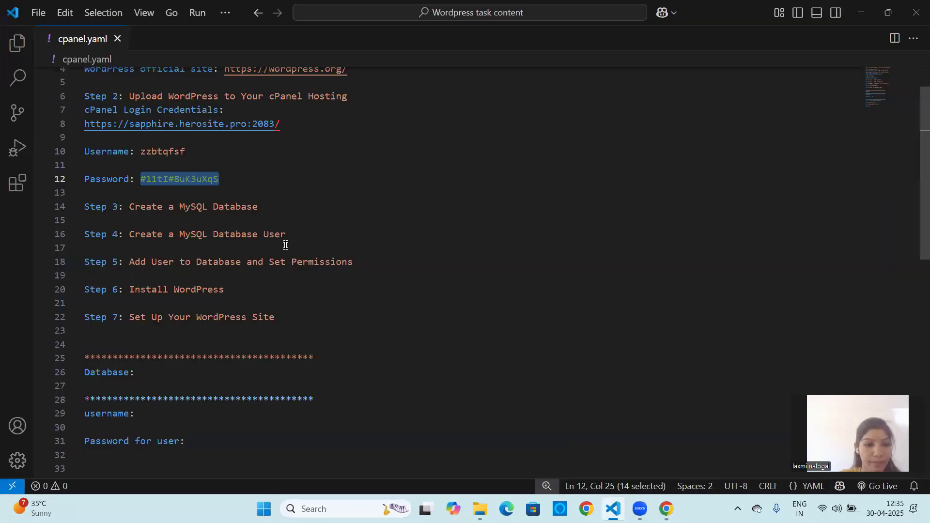
click(173, 377)
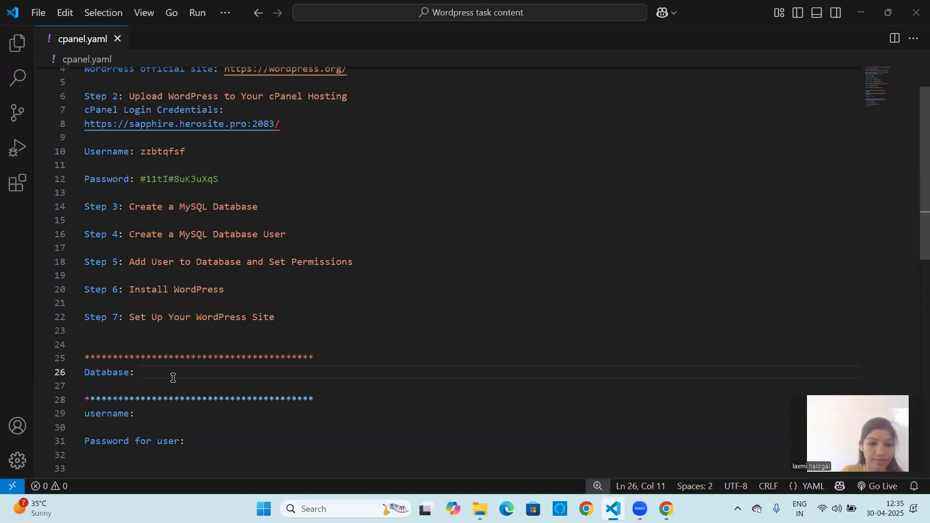
key(ctrl+v)
mouse_move(640, 503)
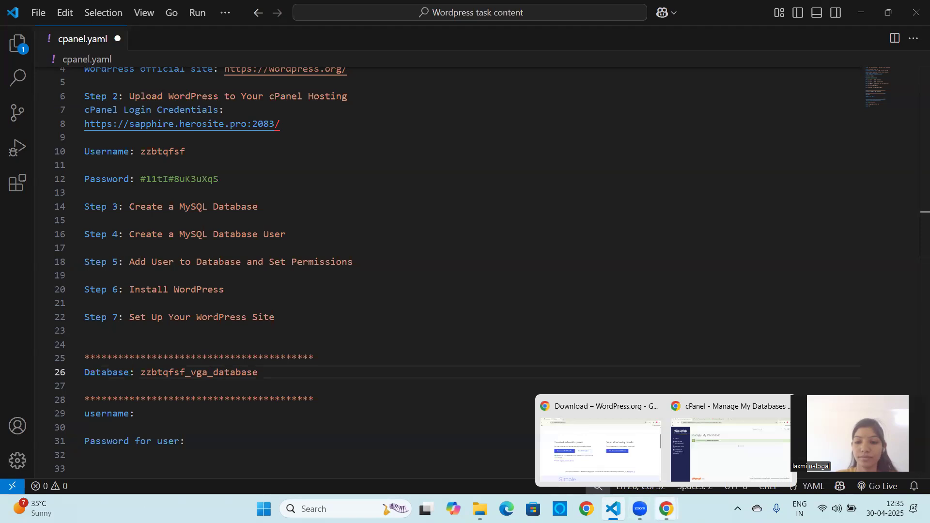
click(702, 463)
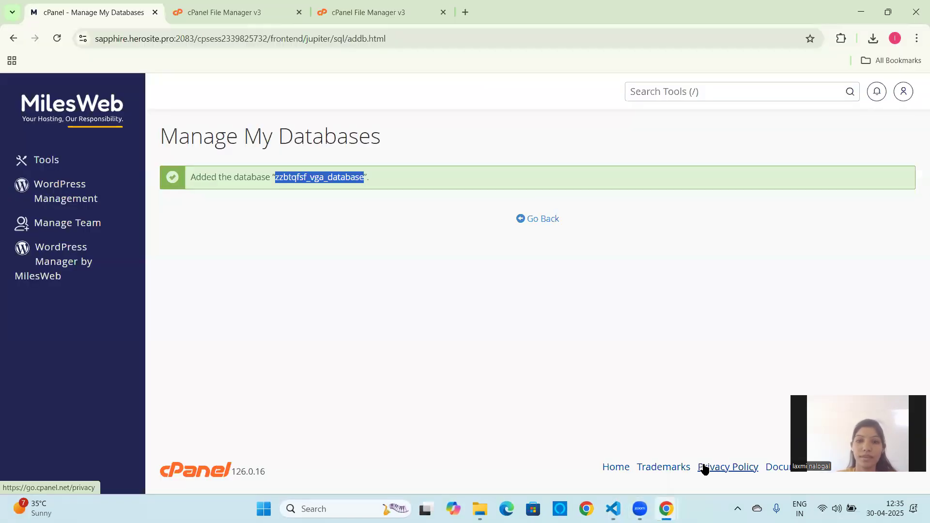
- Enter vga_user as the username in the Add New User form on MySQL Databases
click(537, 221)
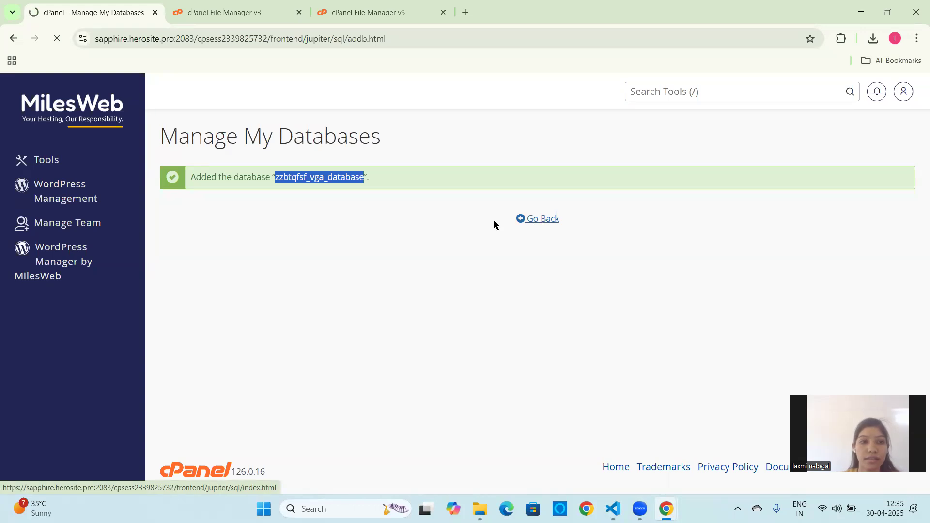
scroll(360, 315, down, 2)
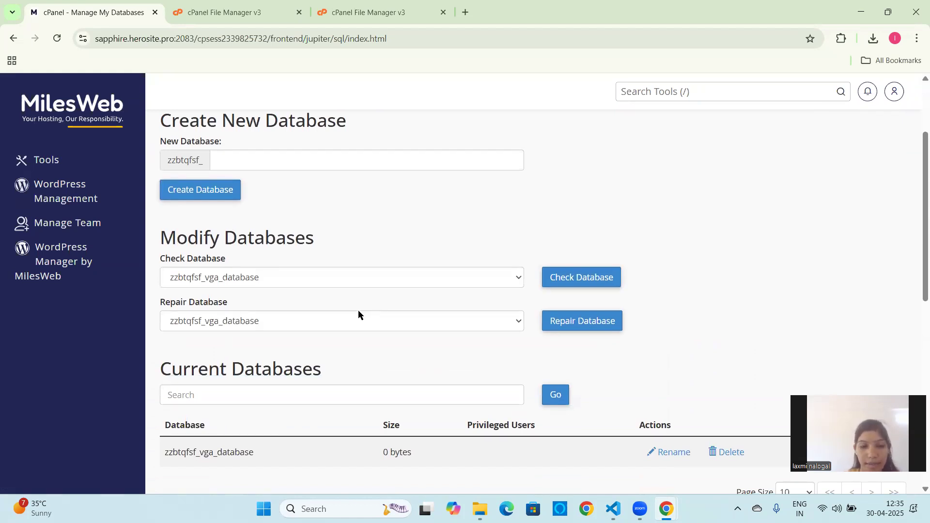
scroll(218, 215, down, 4)
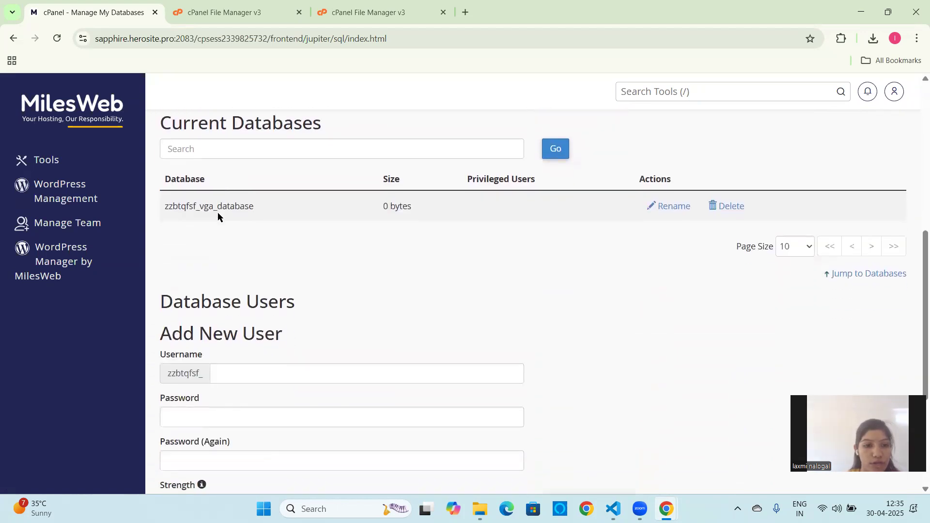
scroll(217, 212, down, 3)
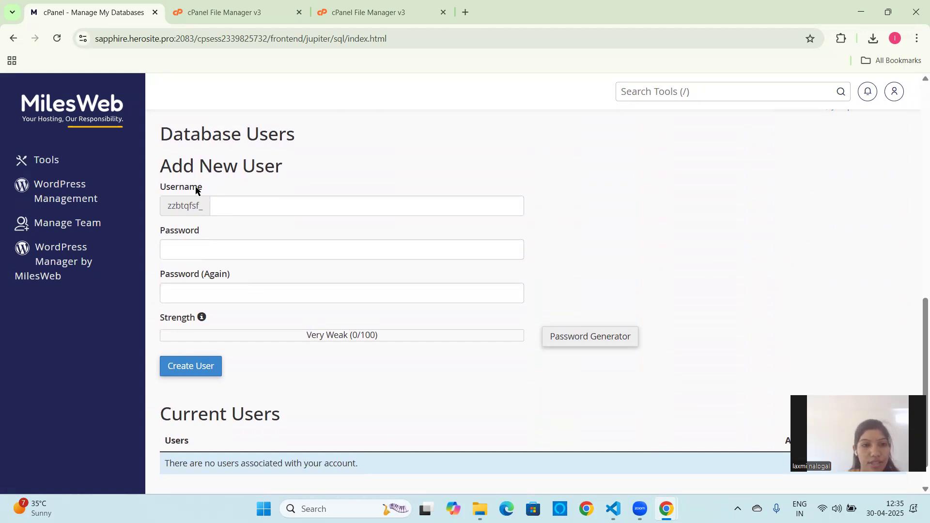
click(222, 206)
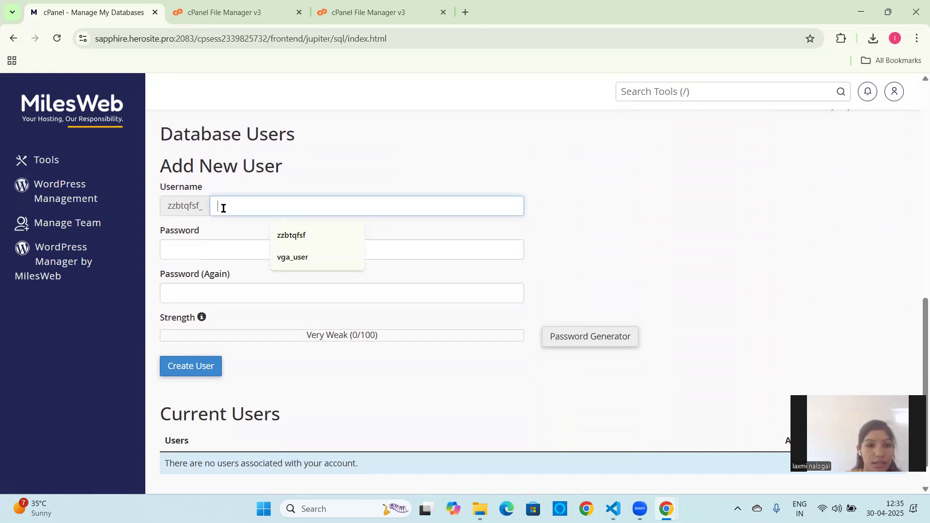
click(293, 259)
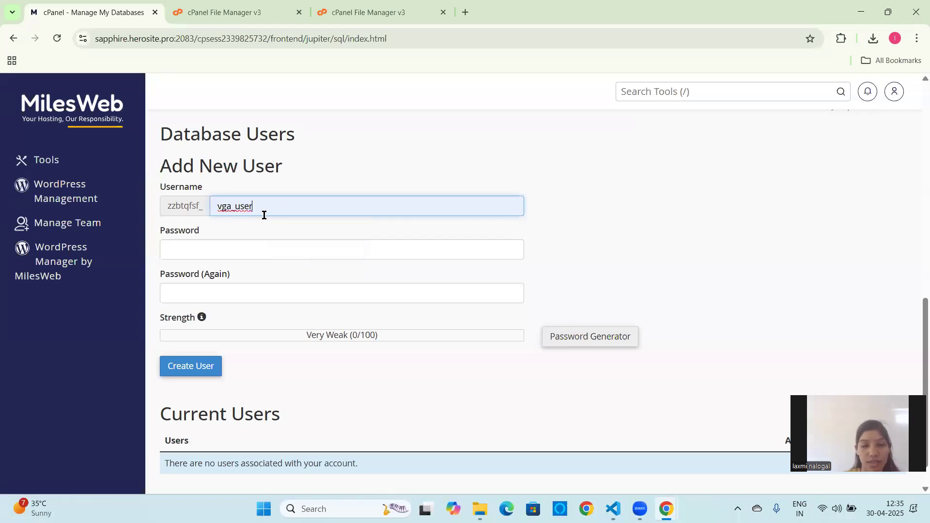
click(212, 247)
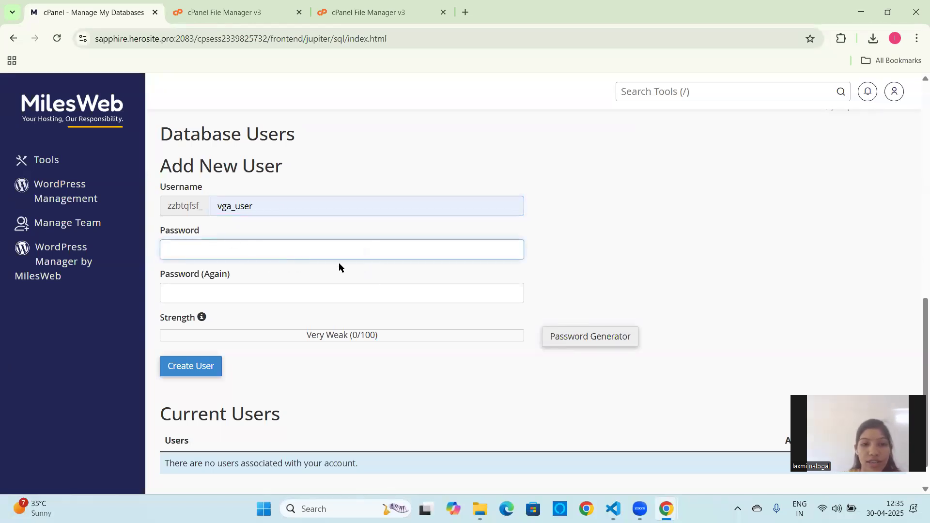
- Generate a Very Strong (100/100) password, copy it, and apply it to both vga_user password fields
click(567, 342)
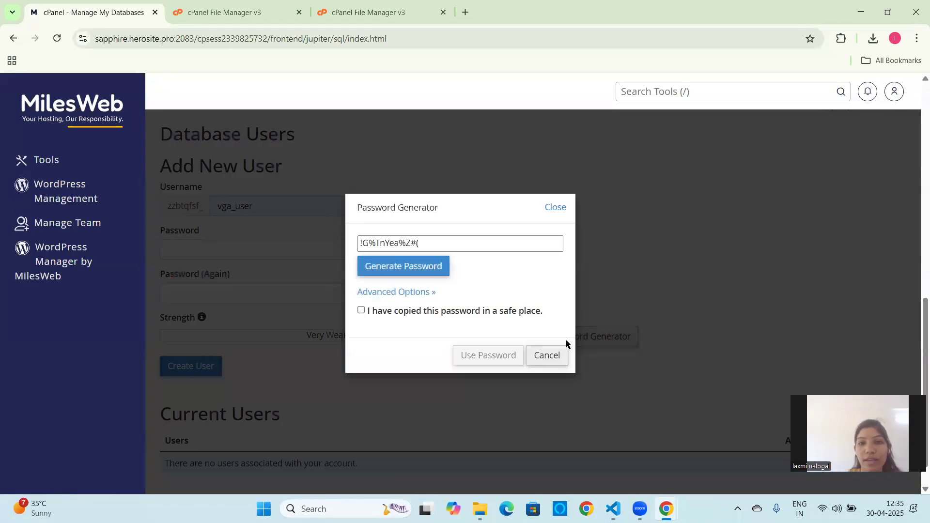
click(391, 271)
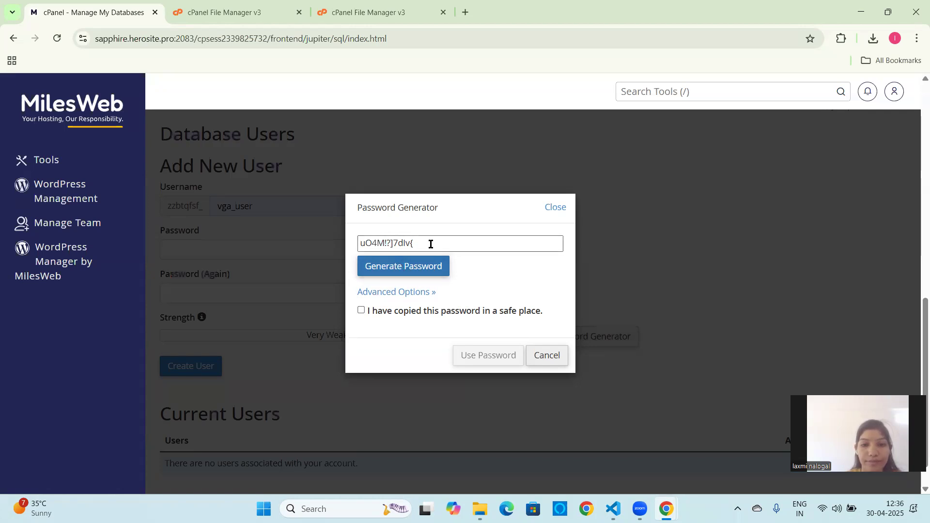
click(408, 271)
click(408, 271)
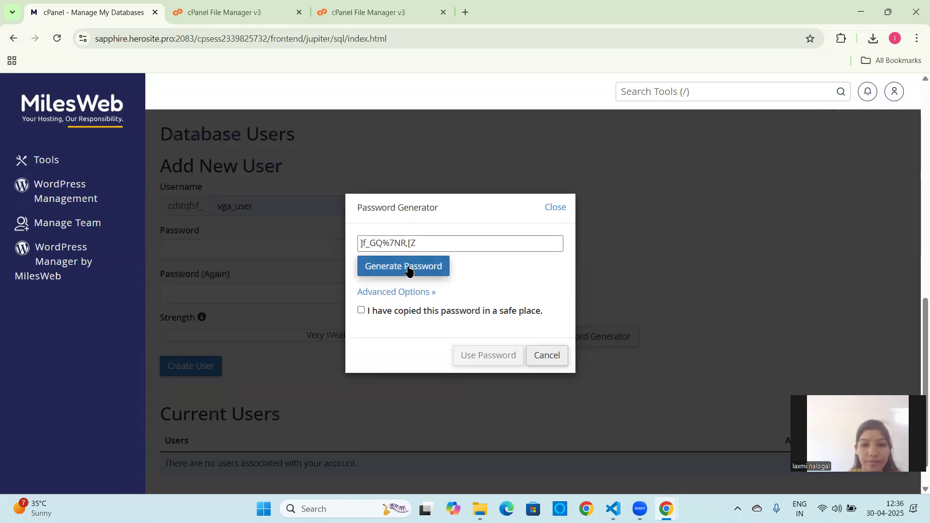
click(409, 272)
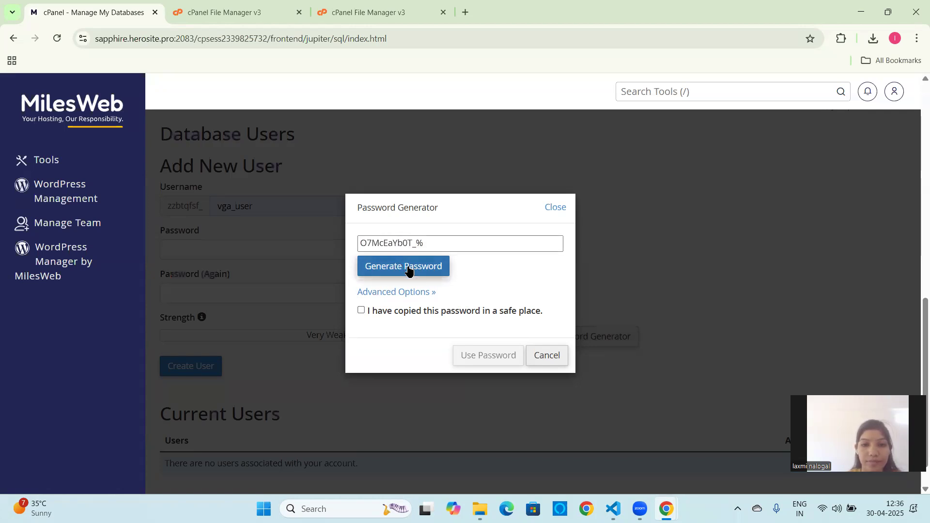
triple_click(436, 239)
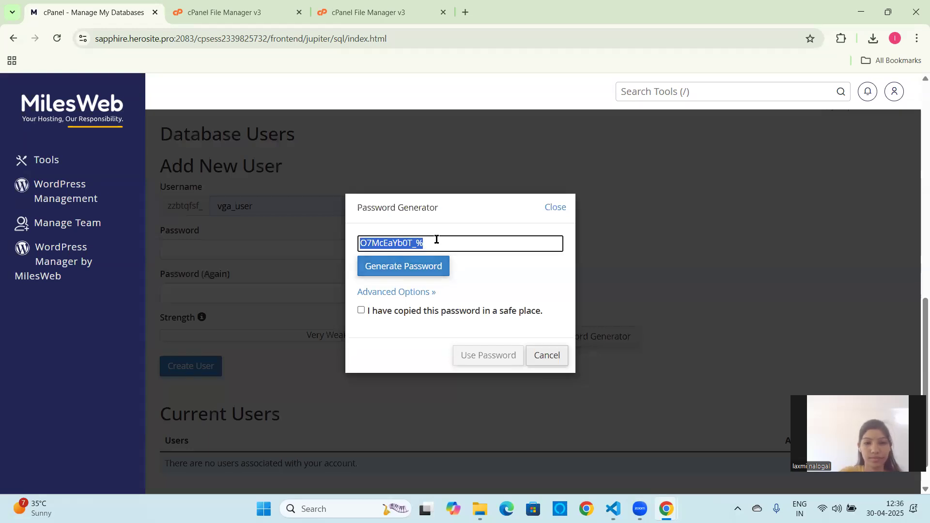
click(361, 310)
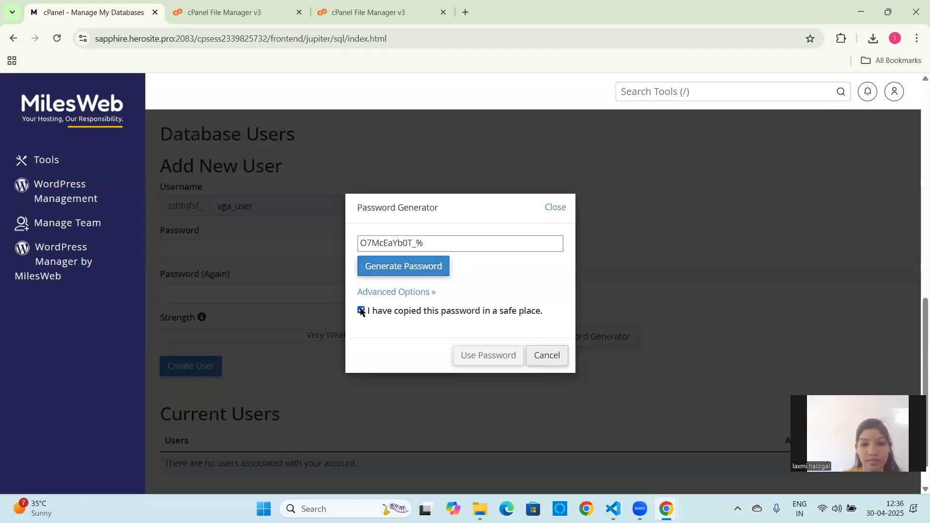
click(473, 361)
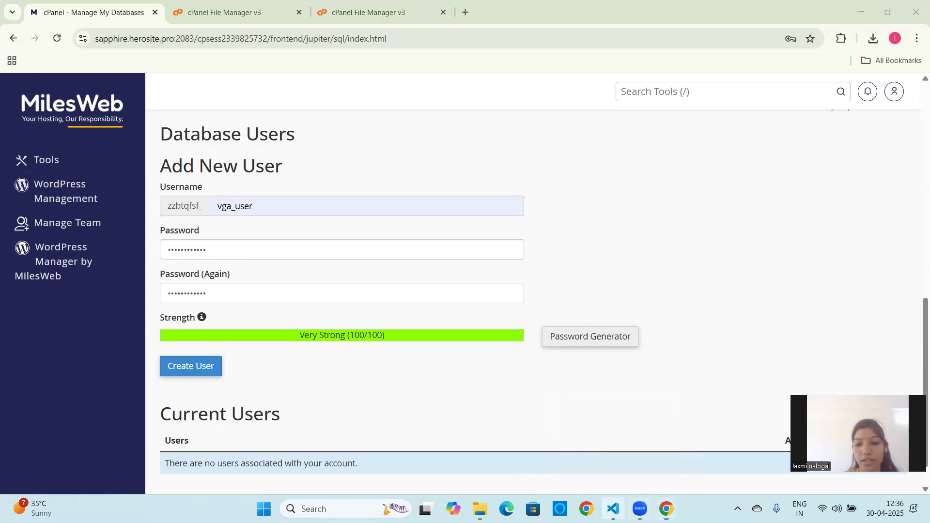
click(613, 508)
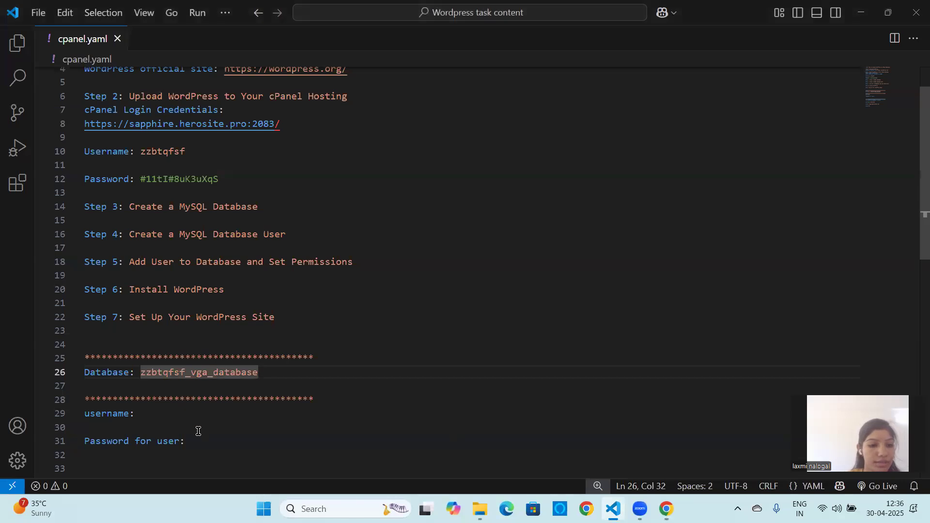
- Paste the generated password after 'Password for user:' in the notes
scroll(198, 431, down, 1)
click(204, 409)
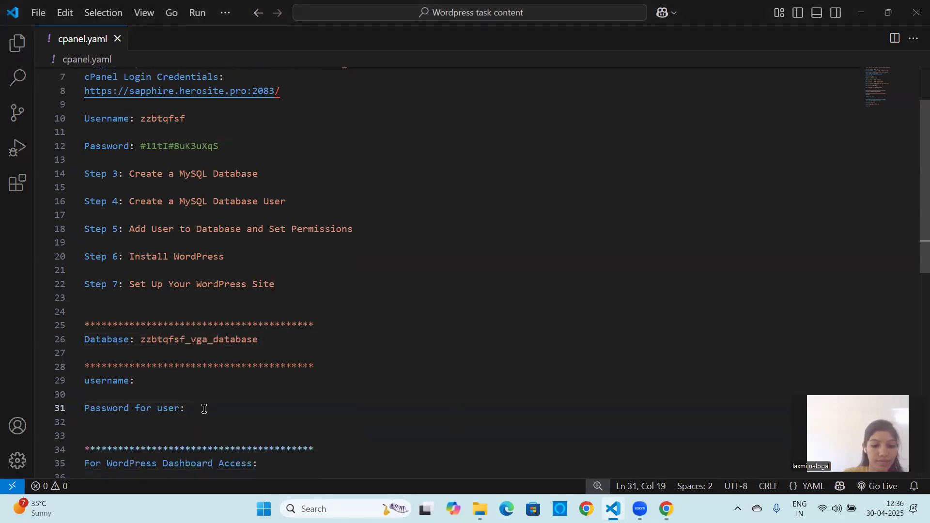
key(ctrl+v)
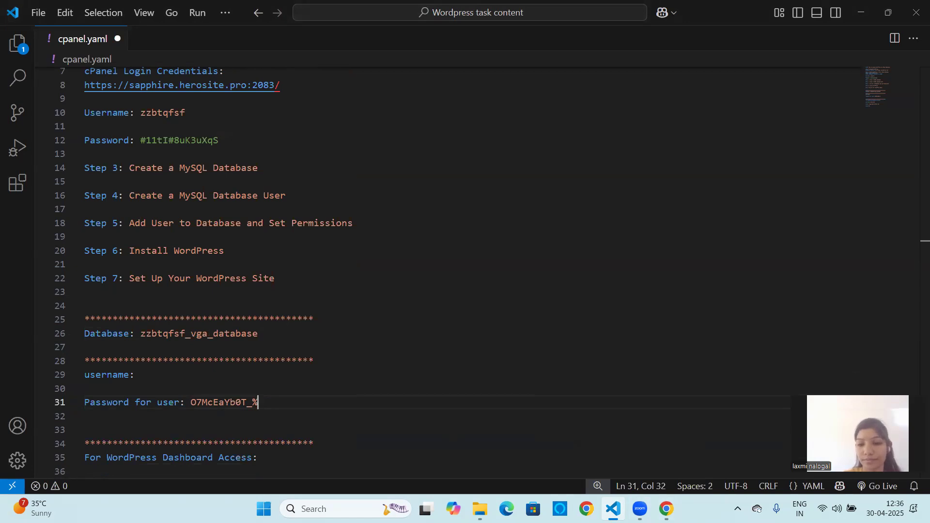
- Copy vga_user from the cPanel form onto the notes' username line
key(alt+Tab)
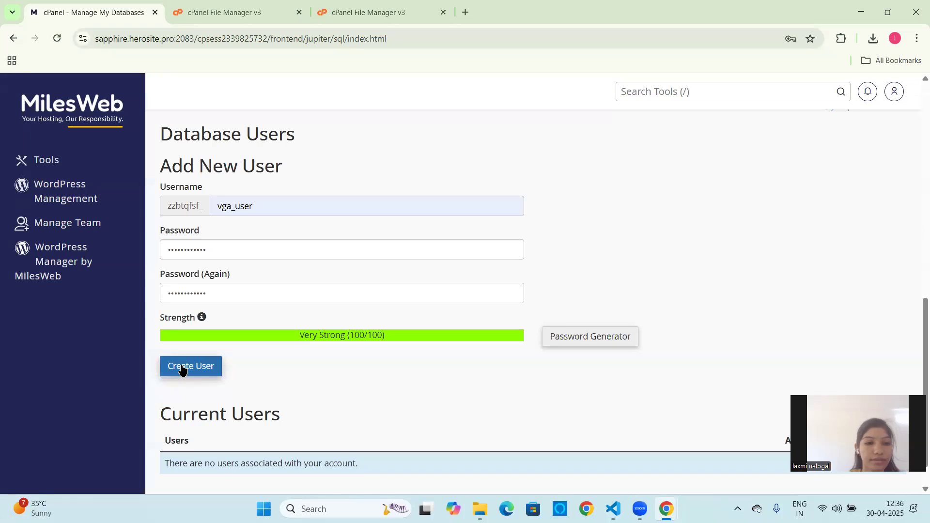
double_click(264, 211)
key(ctrl+c)
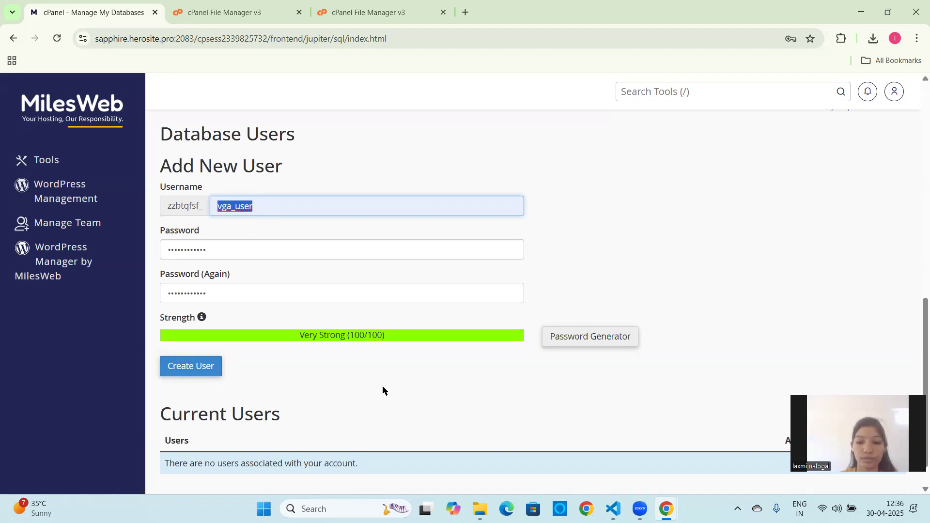
click(613, 509)
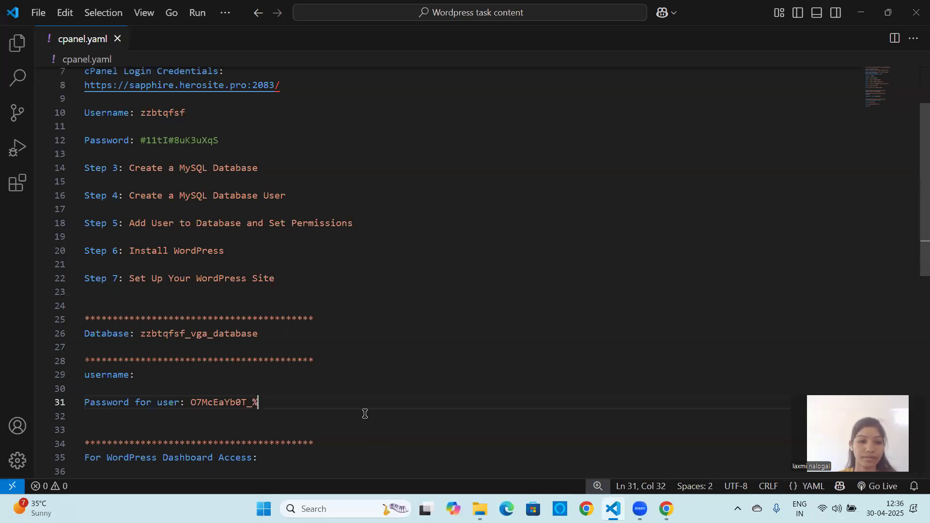
click(169, 370)
key(ctrl+v)
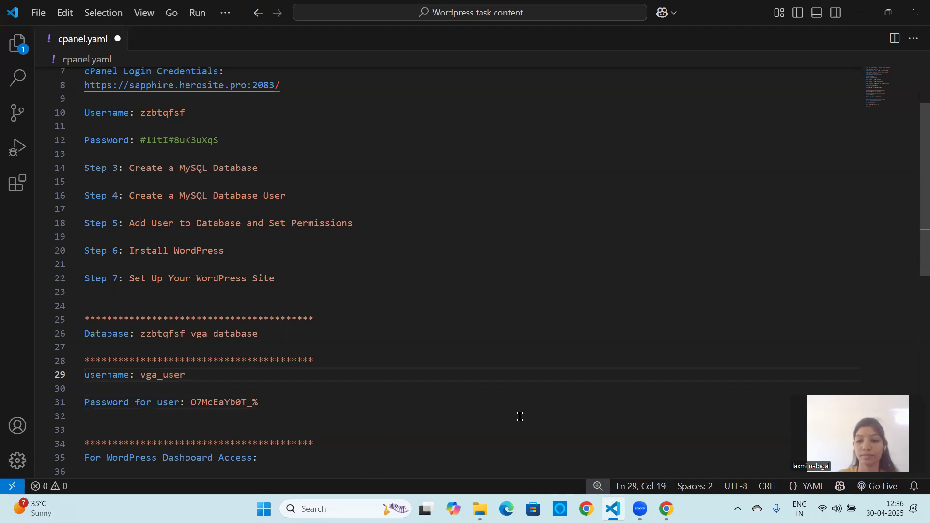
- Create the vga_user database user in cPanel
mouse_move(666, 509)
click(730, 461)
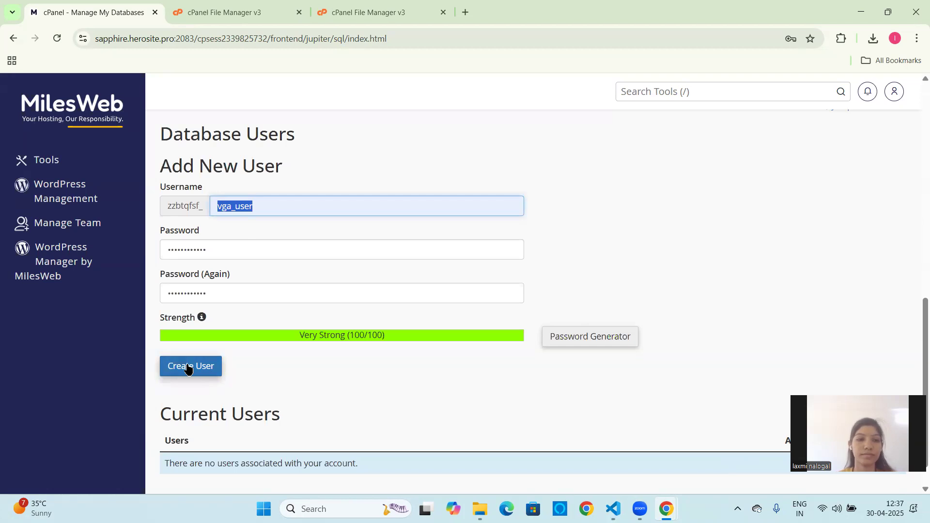
click(188, 366)
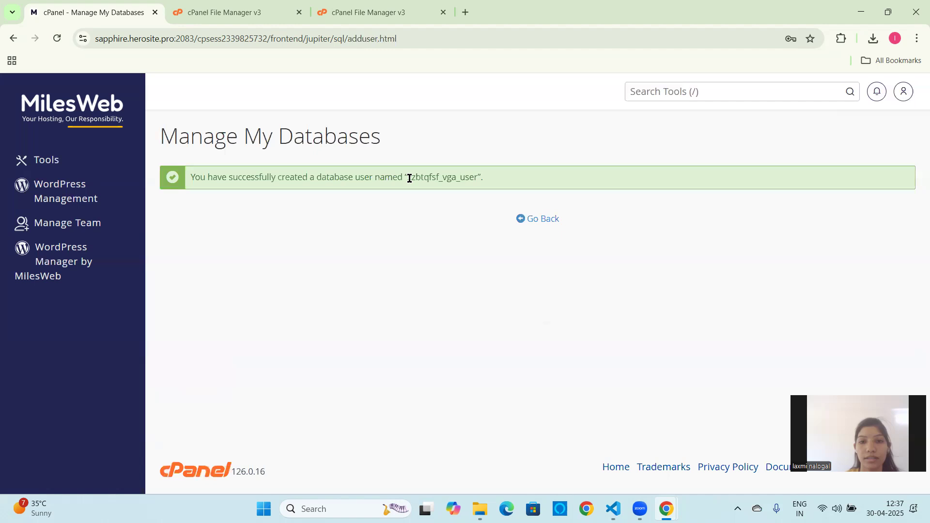
- Copy the full prefixed vga_user name from cPanel's success message and go back to the notes
drag(408, 179, 478, 174)
key(ctrl+c)
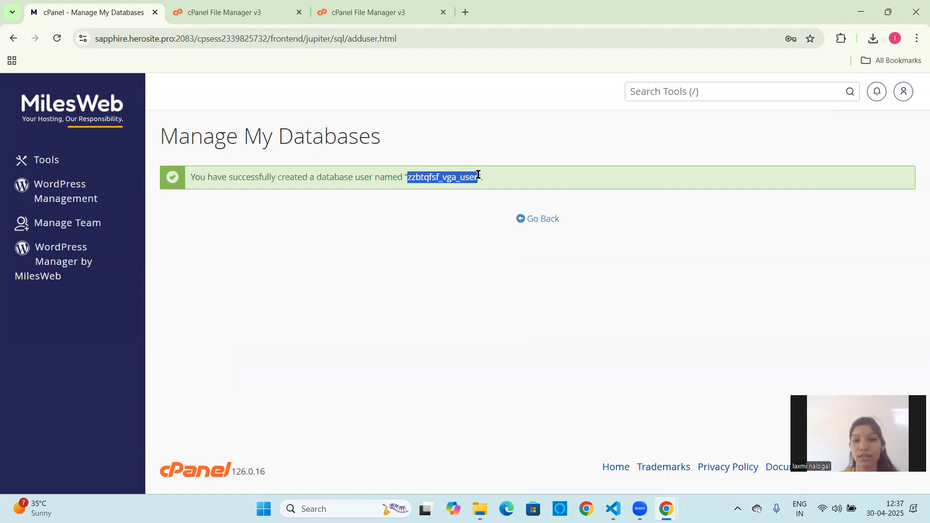
mouse_move(613, 508)
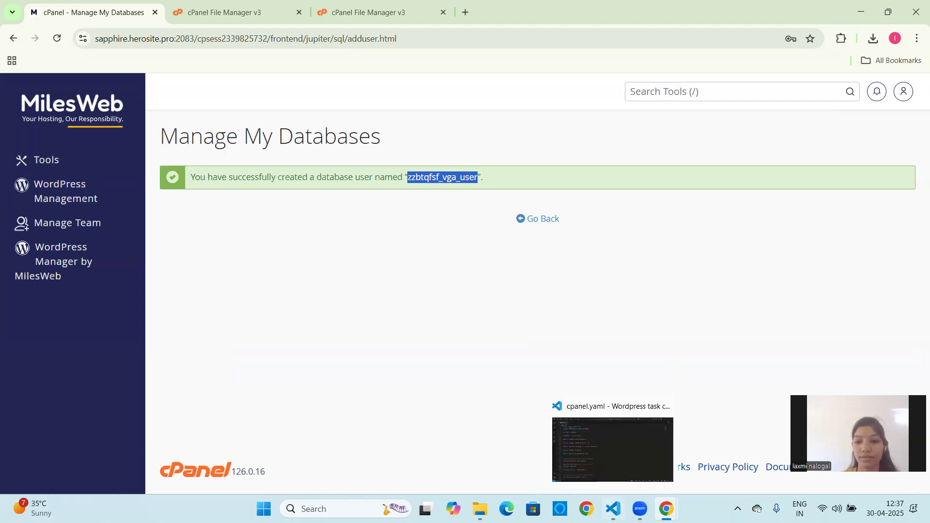
click(618, 464)
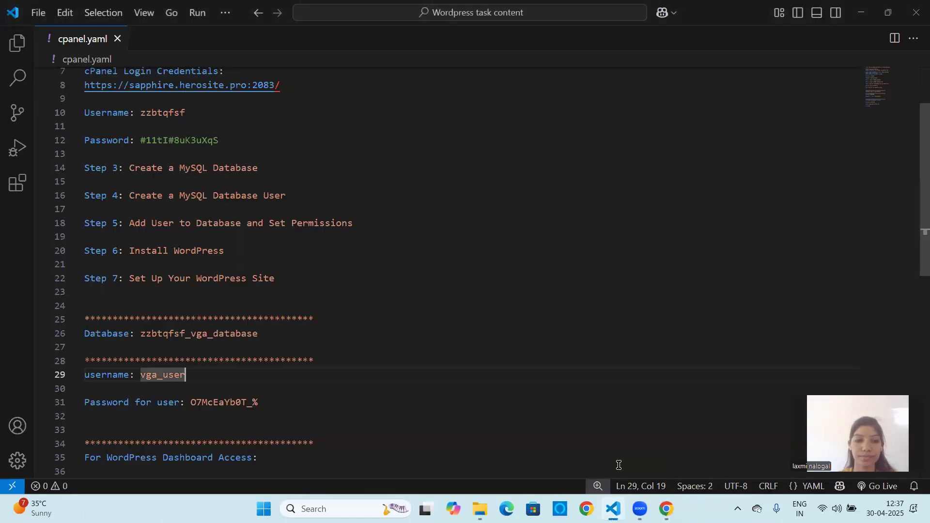
- Replace vga_user on line 29 with the full prefixed username, then return to cPanel
key(BackSpace)
key(BackSpace)
key(BackSpace)
key(BackSpace)
key(BackSpace)
key(BackSpace)
key(BackSpace)
key(BackSpace)
key(ctrl+v)
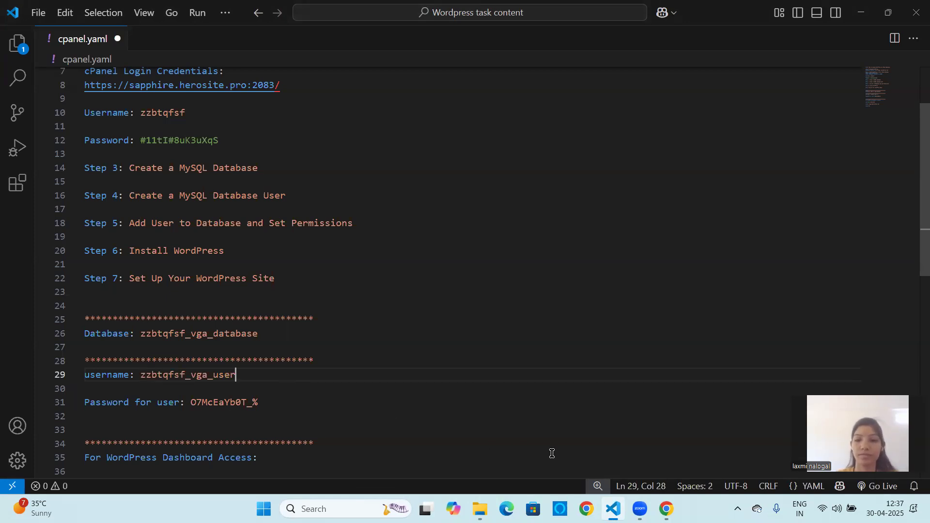
mouse_move(666, 509)
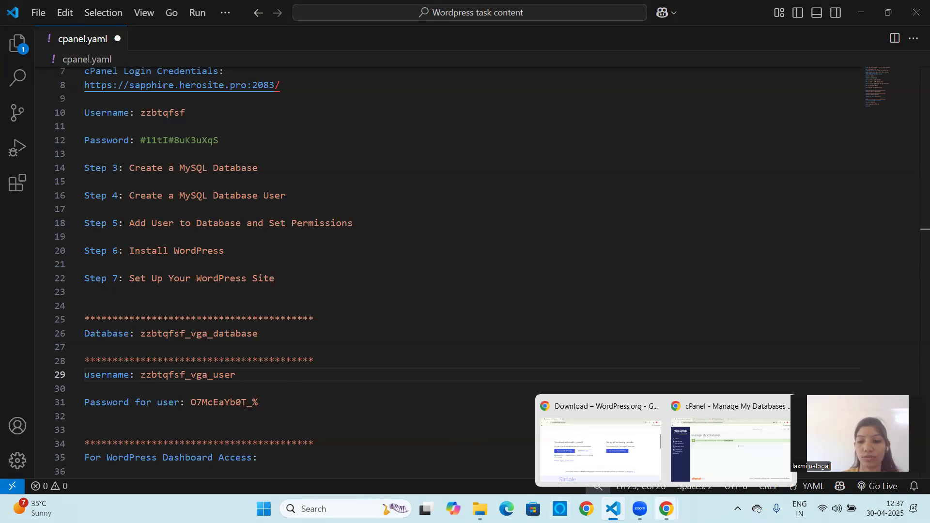
click(716, 456)
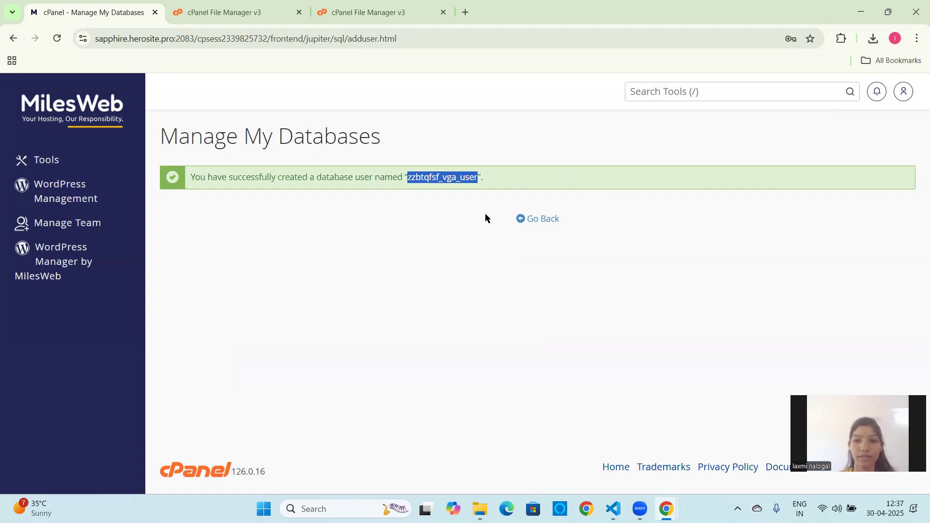
- Under Add User To Database, add vga_user to vga_database, reaching its Manage User Privileges page
click(542, 218)
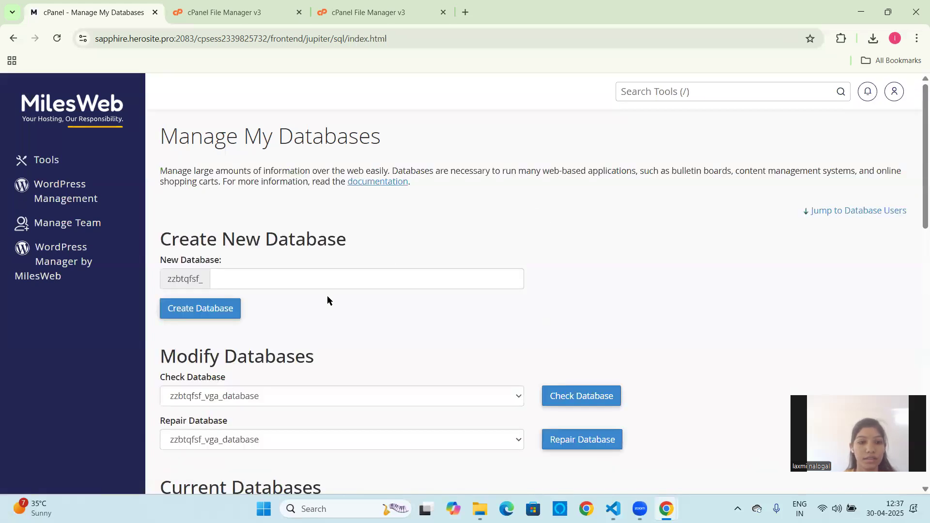
scroll(327, 297, down, 7)
scroll(327, 297, down, 7)
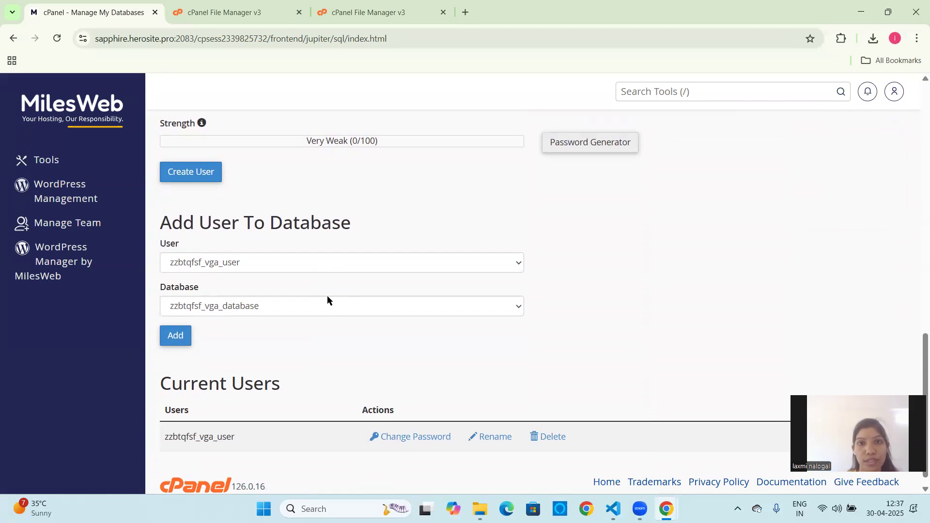
scroll(327, 297, down, 1)
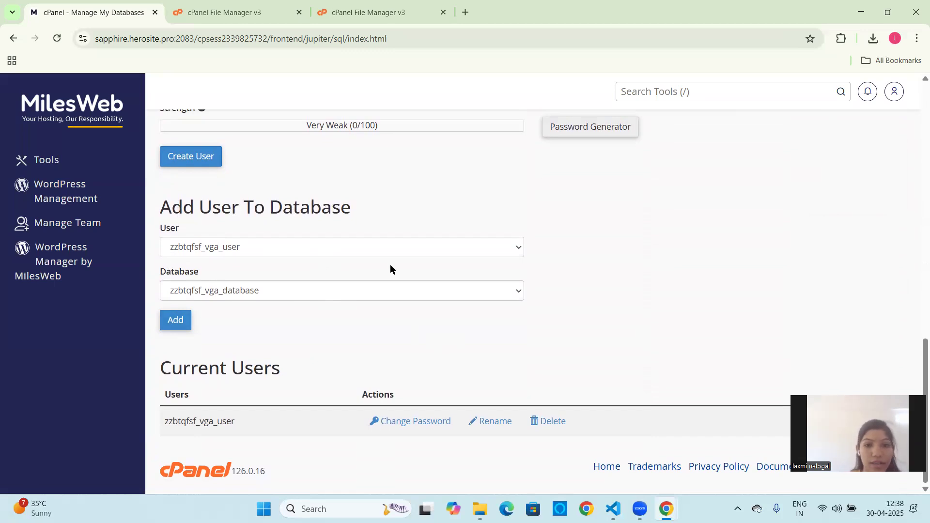
click(519, 248)
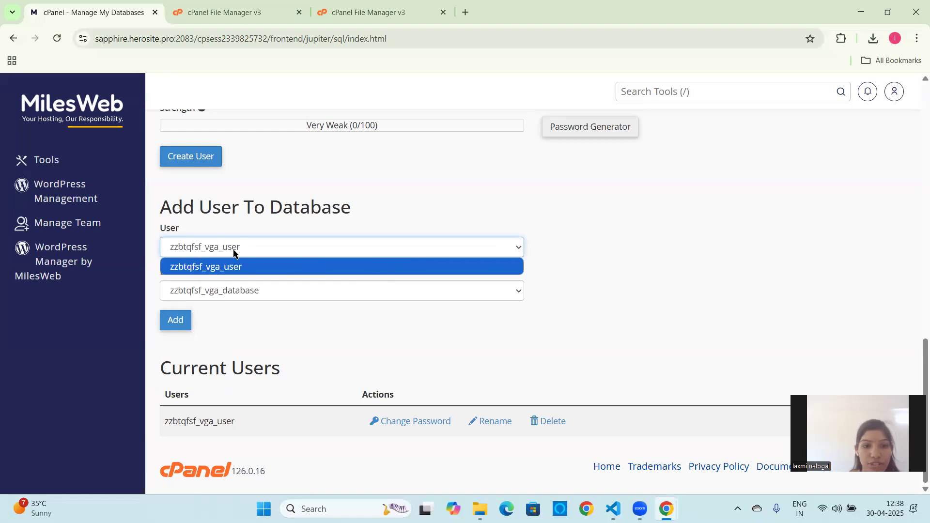
click(516, 292)
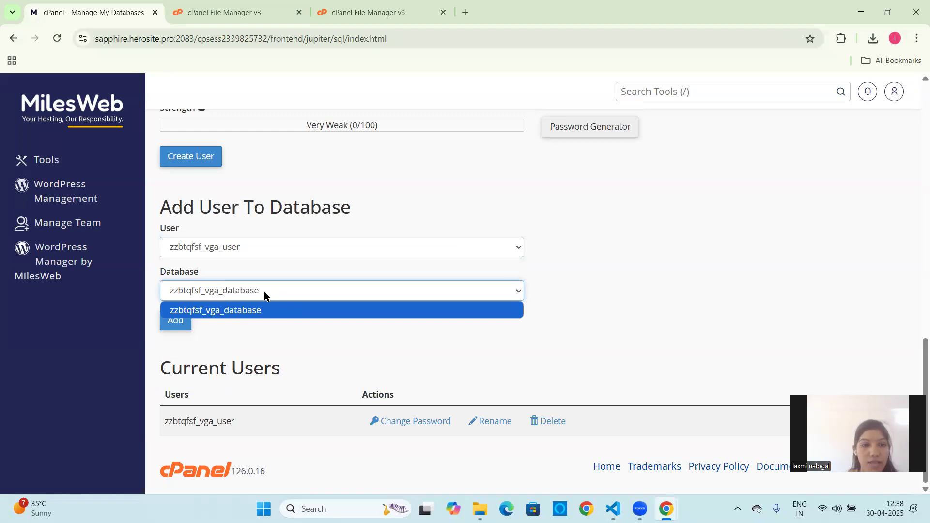
click(277, 332)
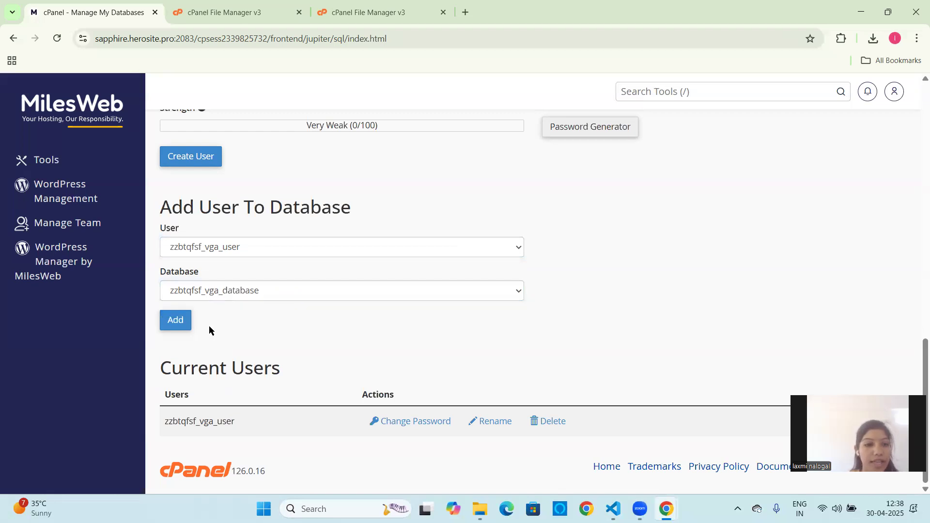
click(167, 326)
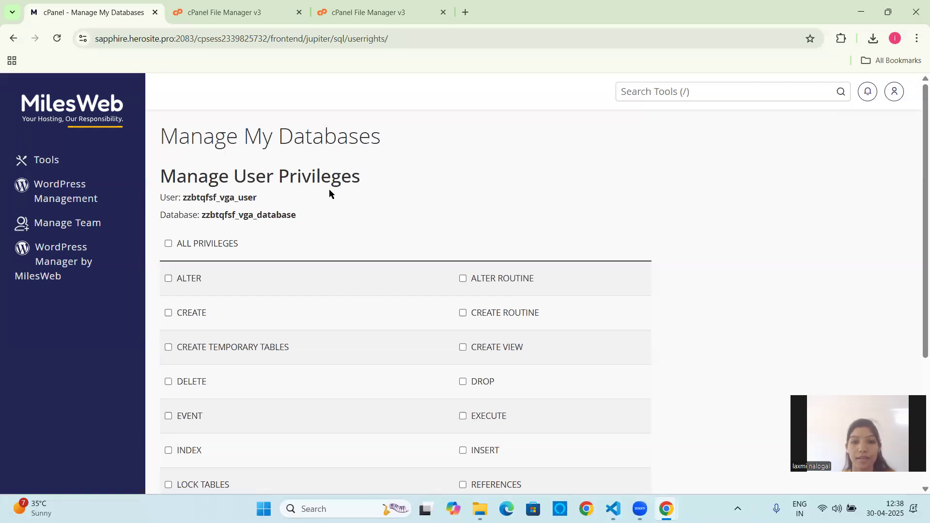
- Grant vga_user every privilege on vga_database except DROP and save the changes
click(167, 246)
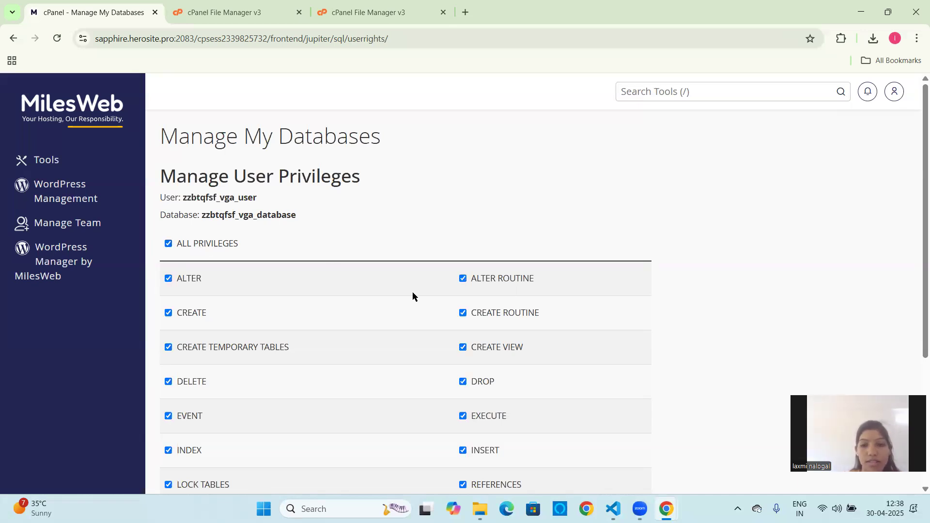
scroll(412, 293, down, 2)
click(462, 305)
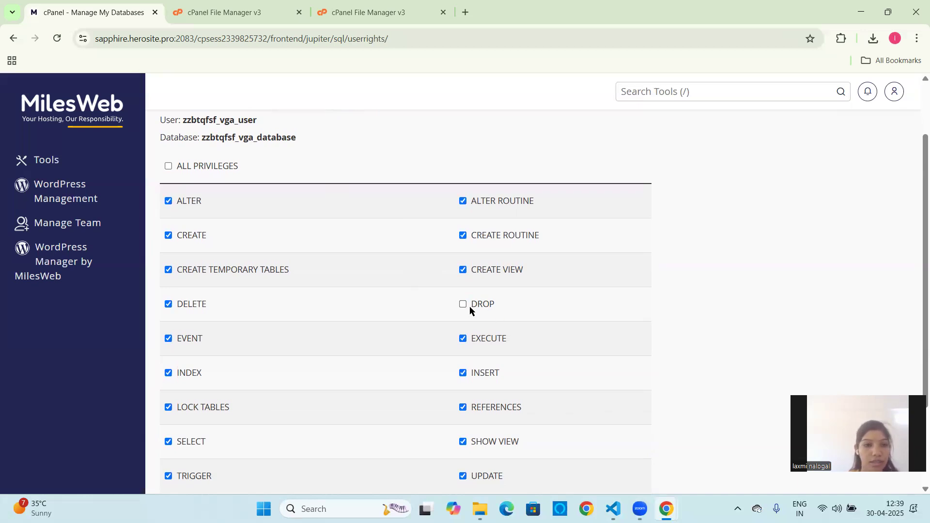
scroll(339, 351, down, 3)
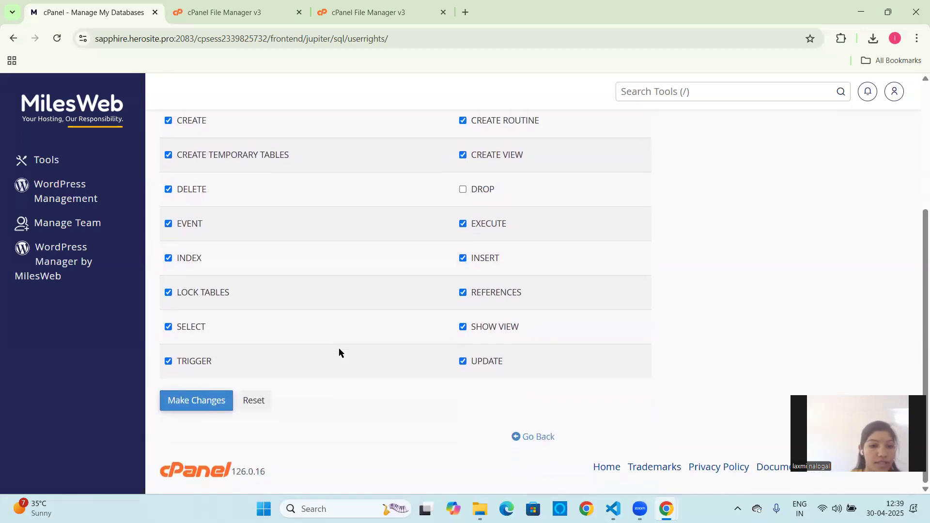
scroll(339, 232, up, 5)
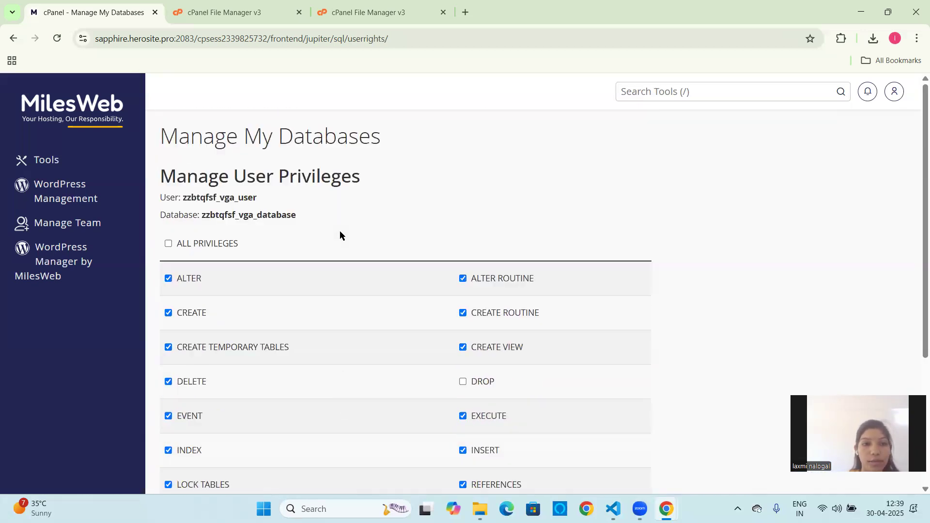
scroll(340, 235, down, 4)
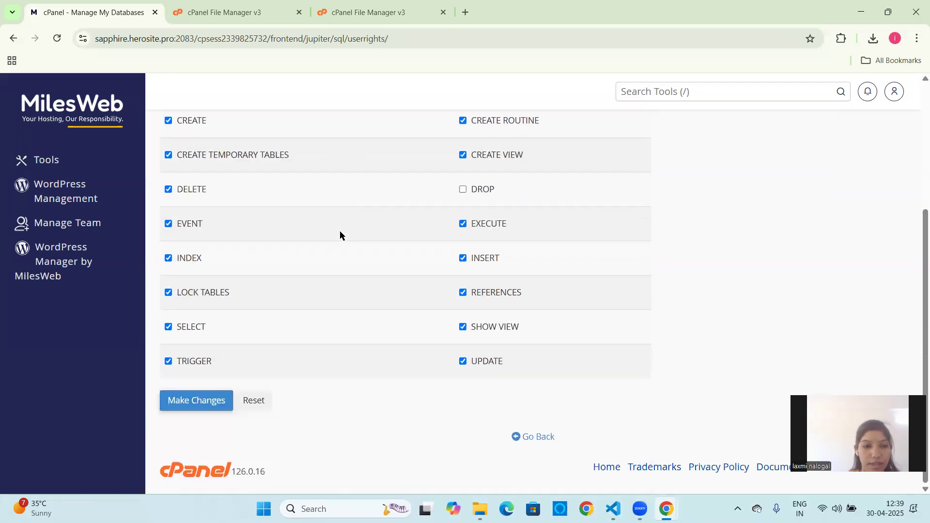
click(169, 407)
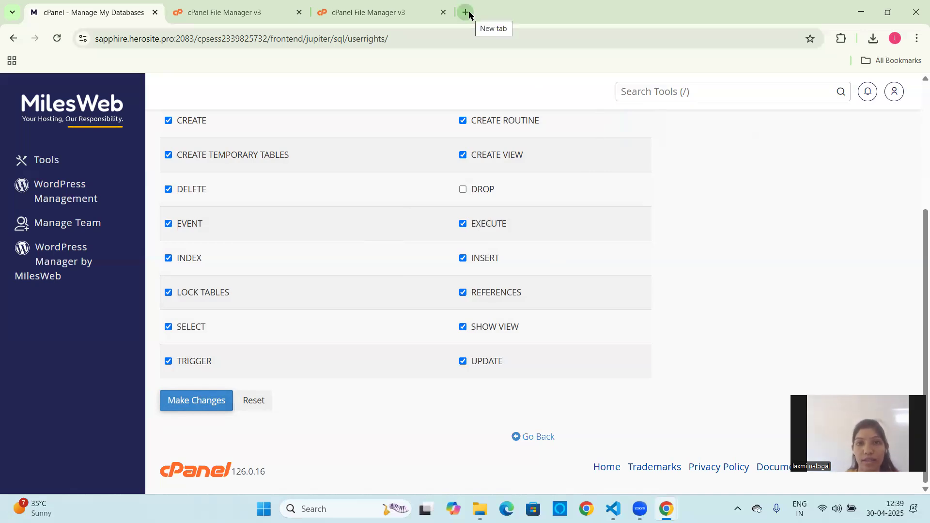
- Load devopshint.xyz in a new Chrome tab and continue with English (United States)
click(586, 508)
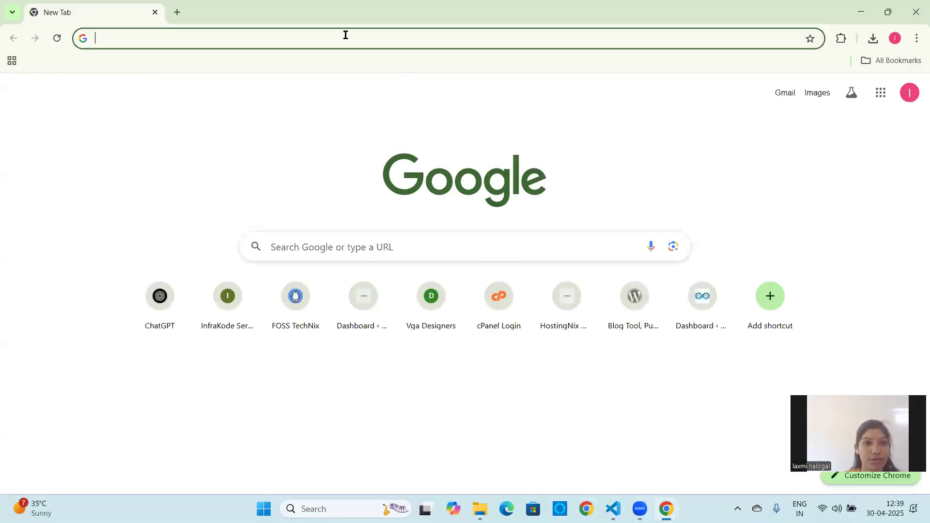
click(345, 35)
text(devopshint.xyz)
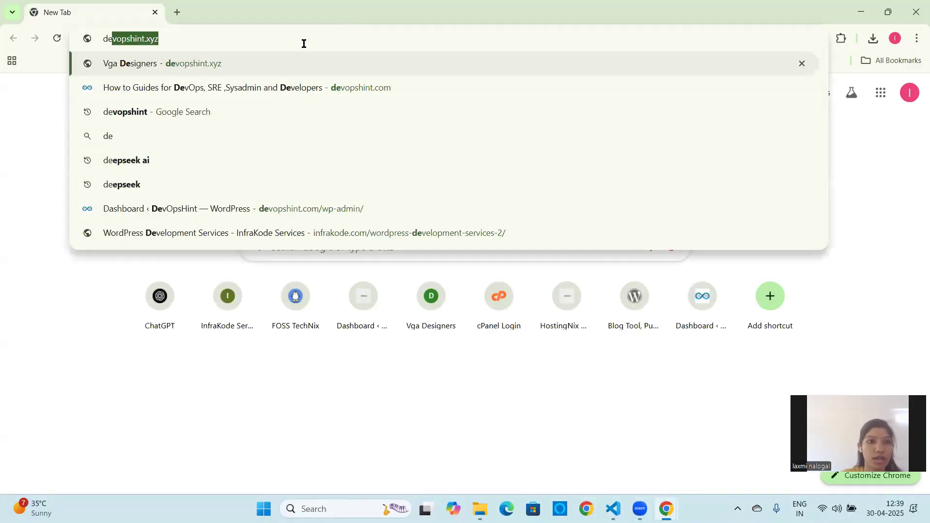
click(268, 39)
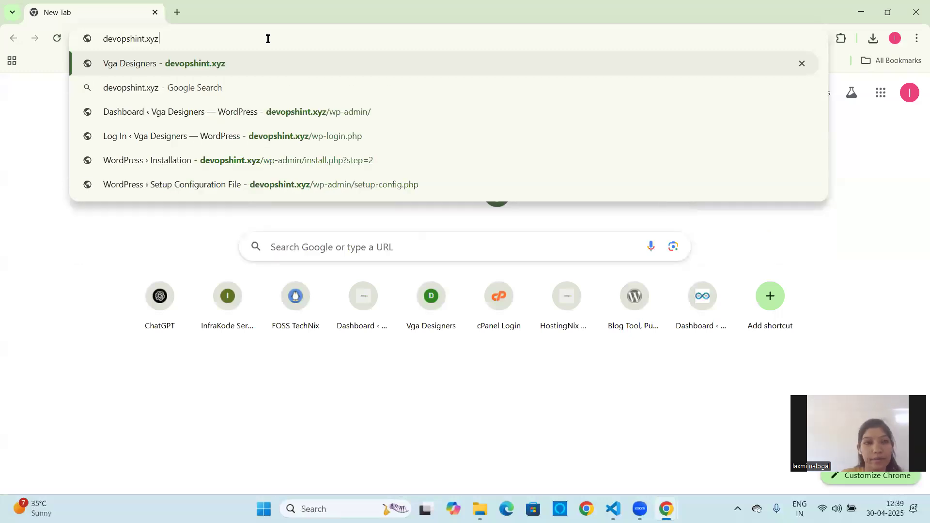
key(Return)
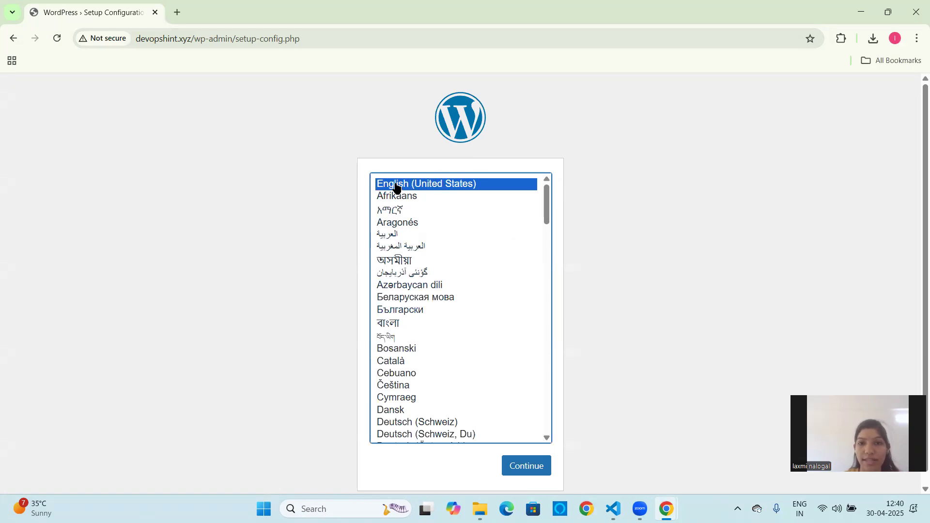
click(524, 467)
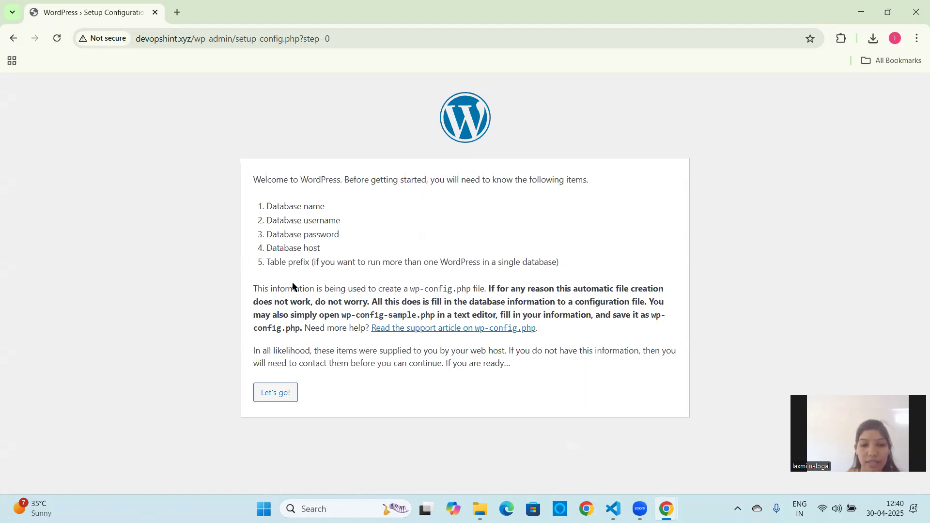
- Proceed from the WordPress welcome notes to the database connection form
click(274, 393)
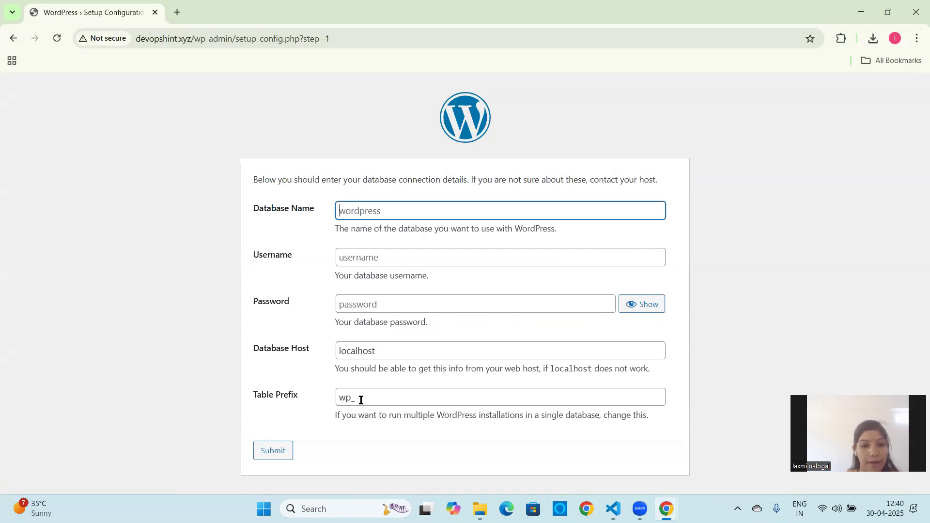
- Fill Database Name with vga_database and Username with vga_user from saved suggestions
click(369, 212)
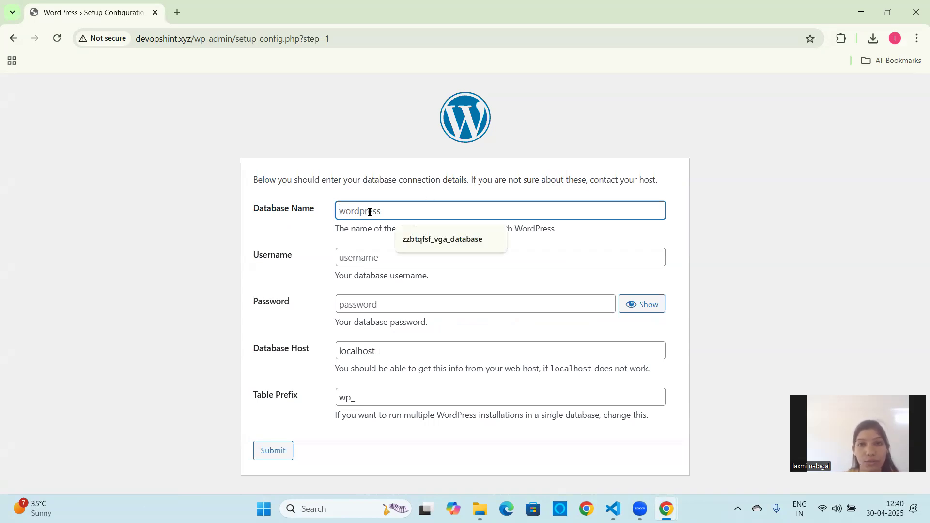
click(414, 242)
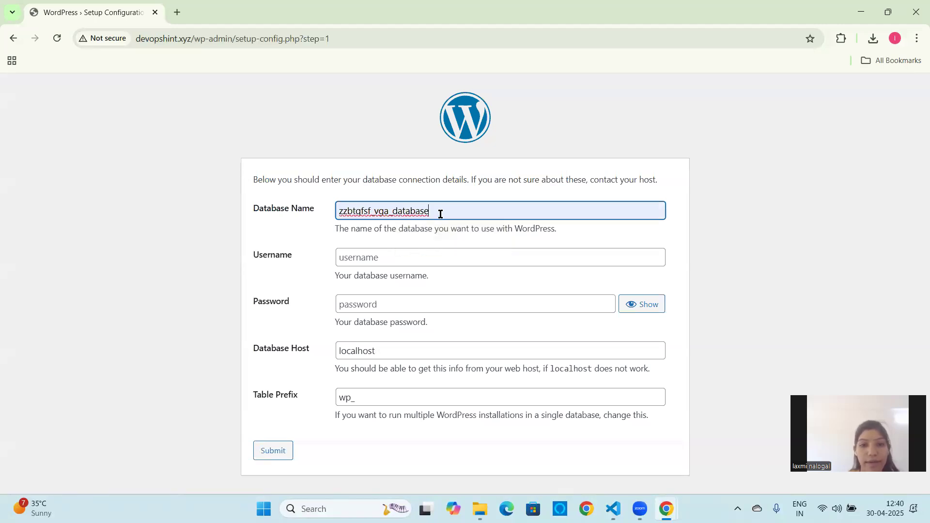
click(357, 260)
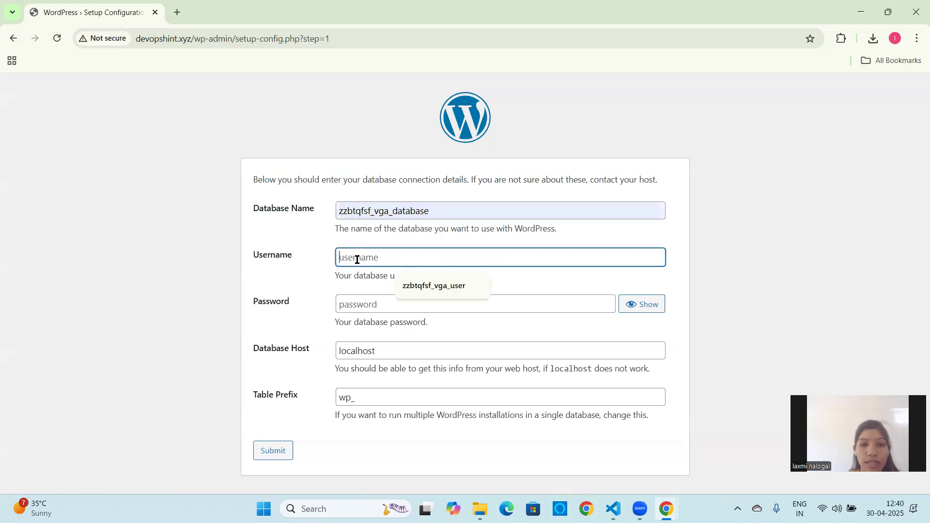
click(420, 291)
- Paste the database user's password copied from cpanel.yaml and set the table prefix to wp_vga
click(381, 305)
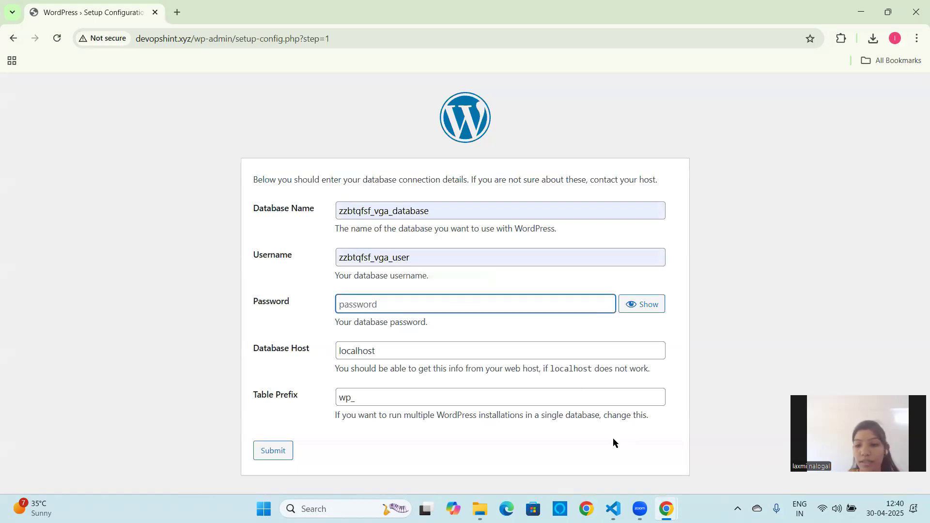
key(alt+Tab)
double_click(348, 381)
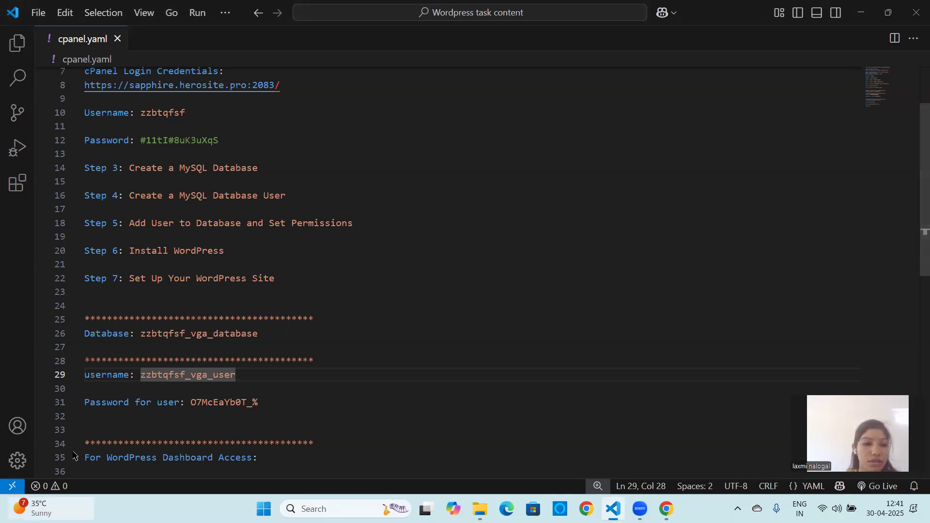
scroll(160, 366, down, 1)
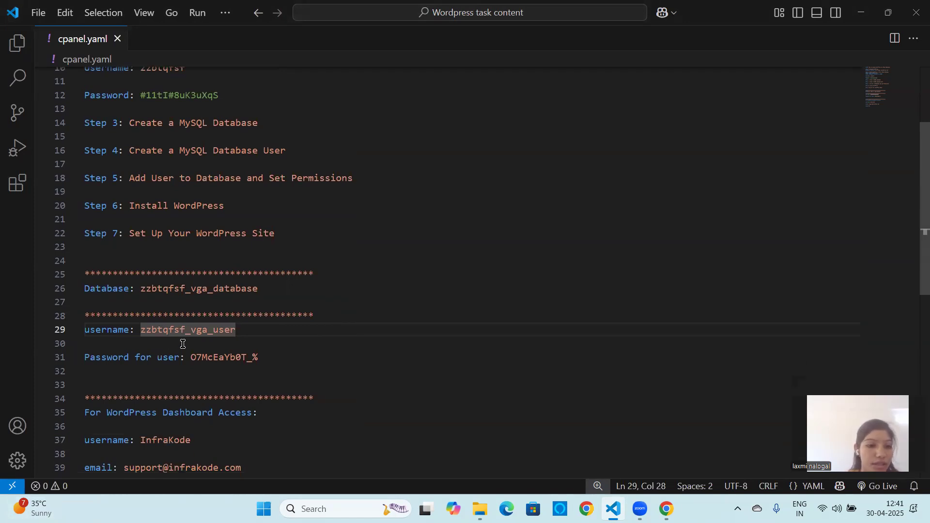
drag(190, 359, 271, 360)
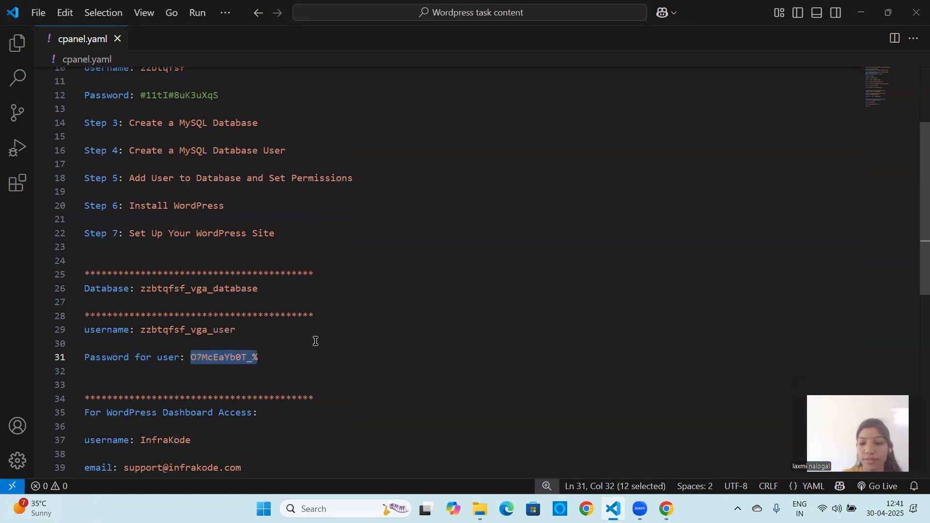
mouse_move(666, 509)
click(763, 442)
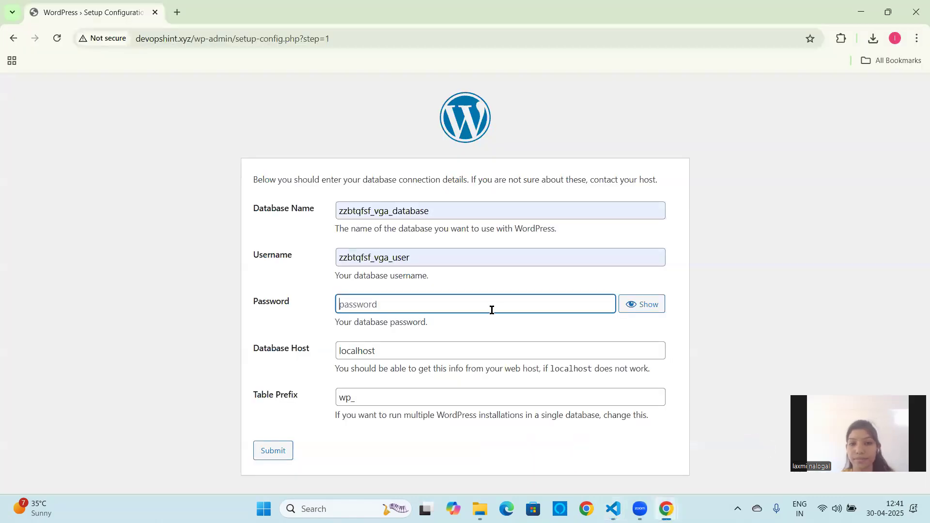
key(ctrl+v)
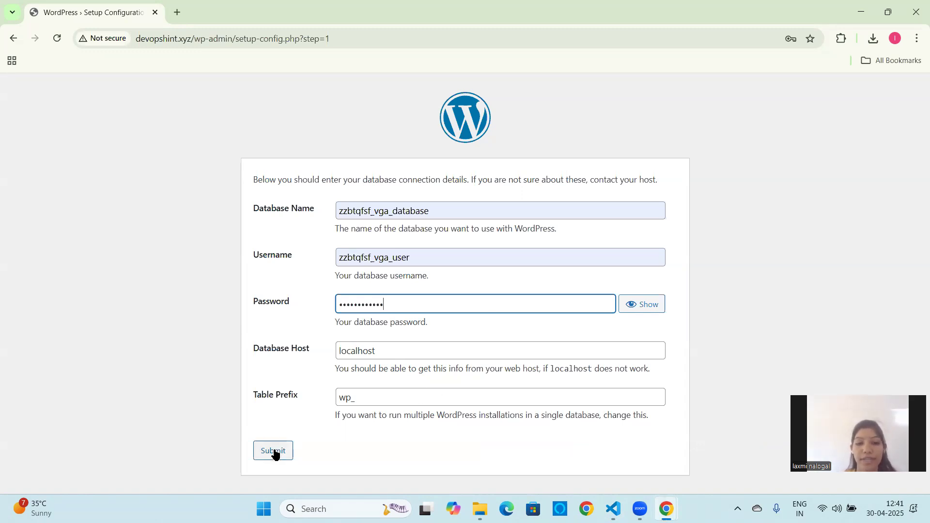
click(361, 400)
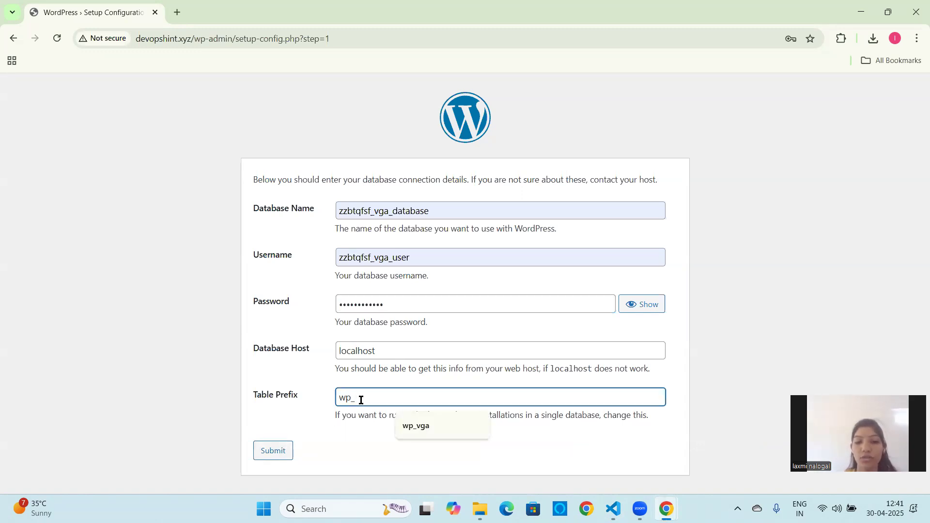
click(423, 432)
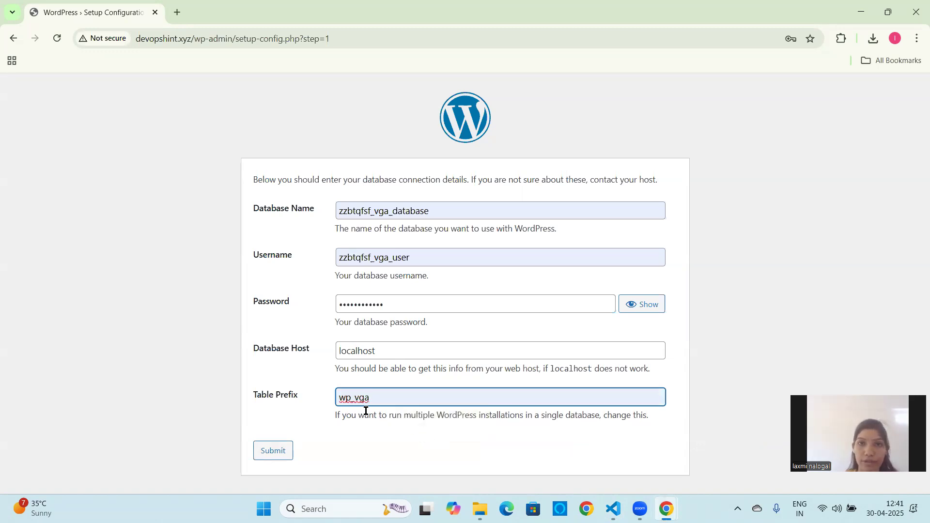
- Submit the database details, decline Chrome's password save, and run the installation
click(285, 458)
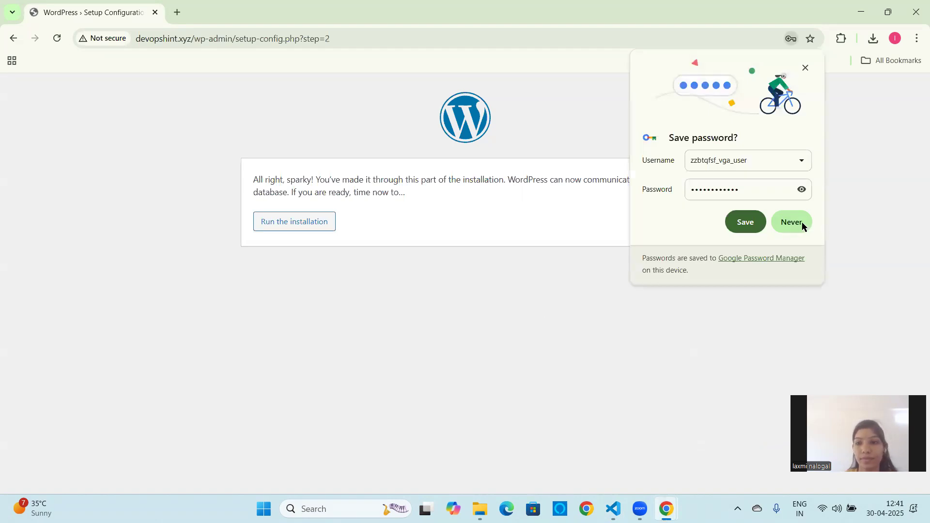
click(801, 222)
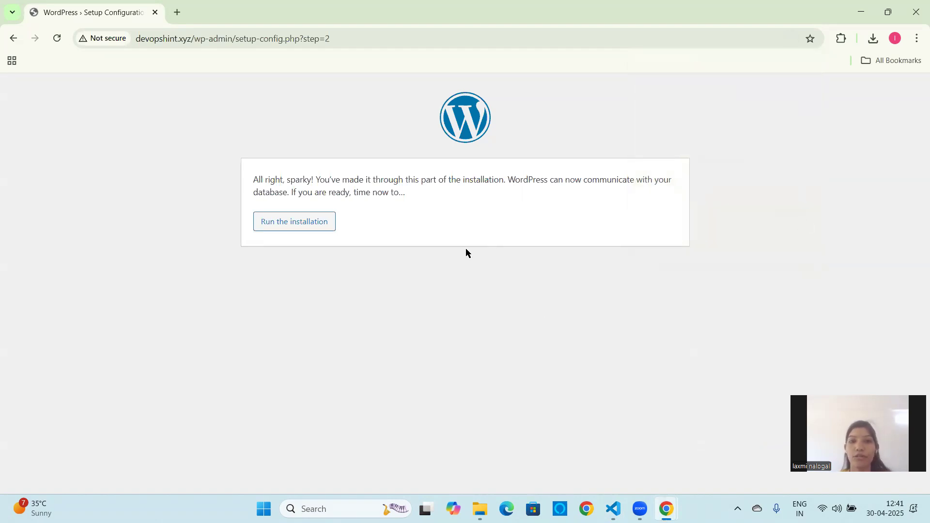
click(291, 222)
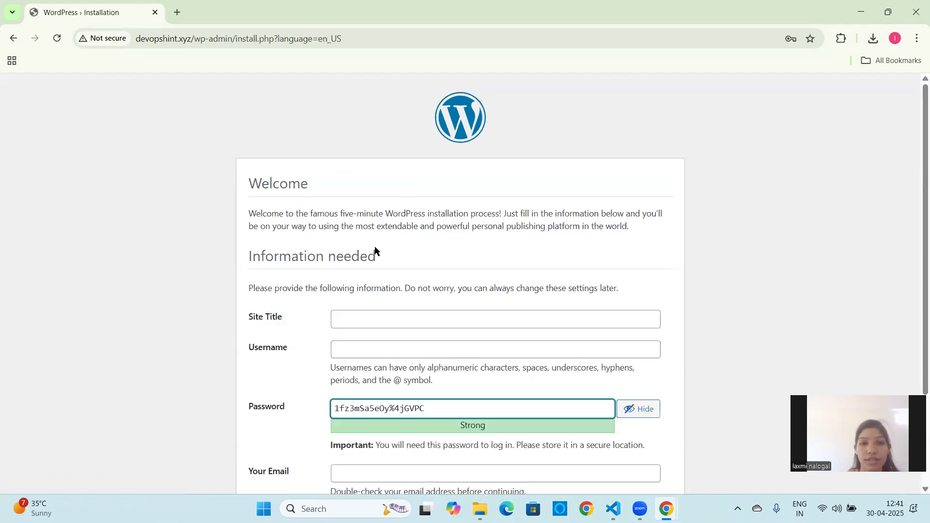
scroll(401, 265, down, 2)
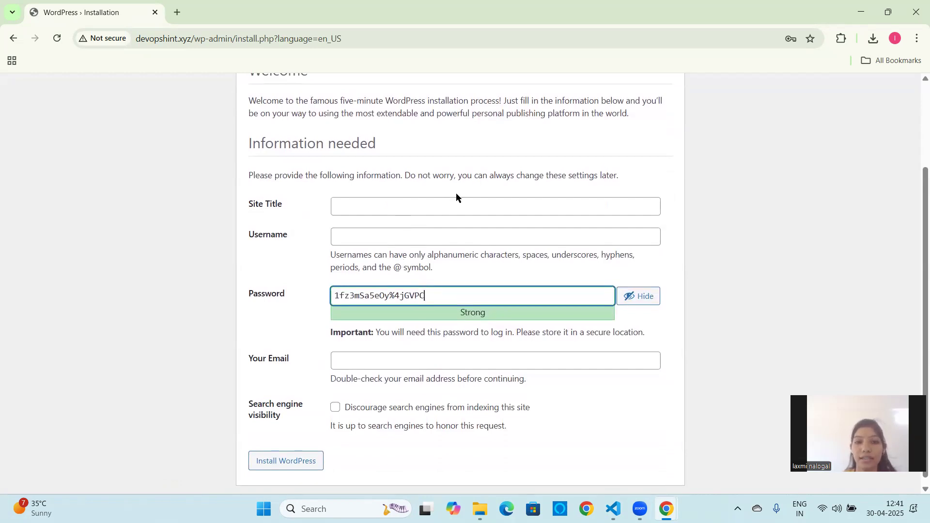
- Set the site title to Vga Designers and autofill the admin username
click(419, 209)
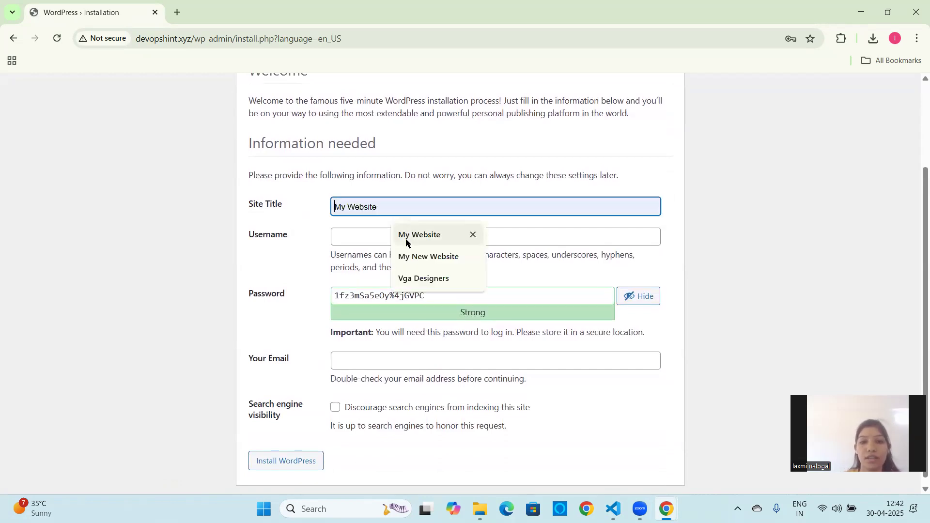
click(418, 281)
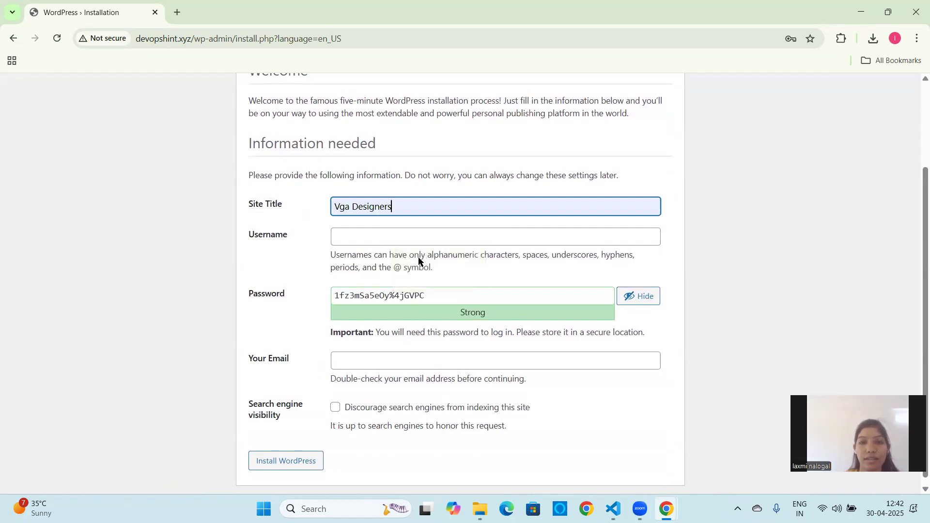
click(356, 239)
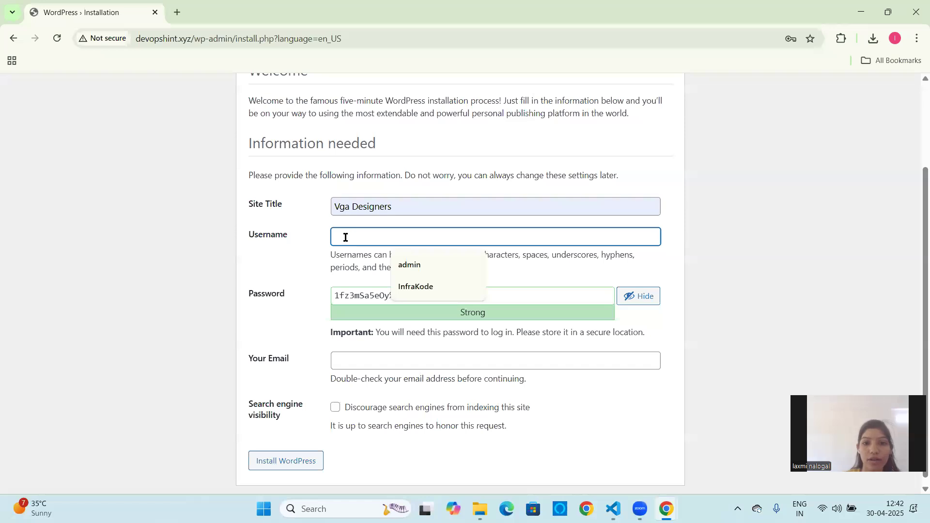
click(408, 287)
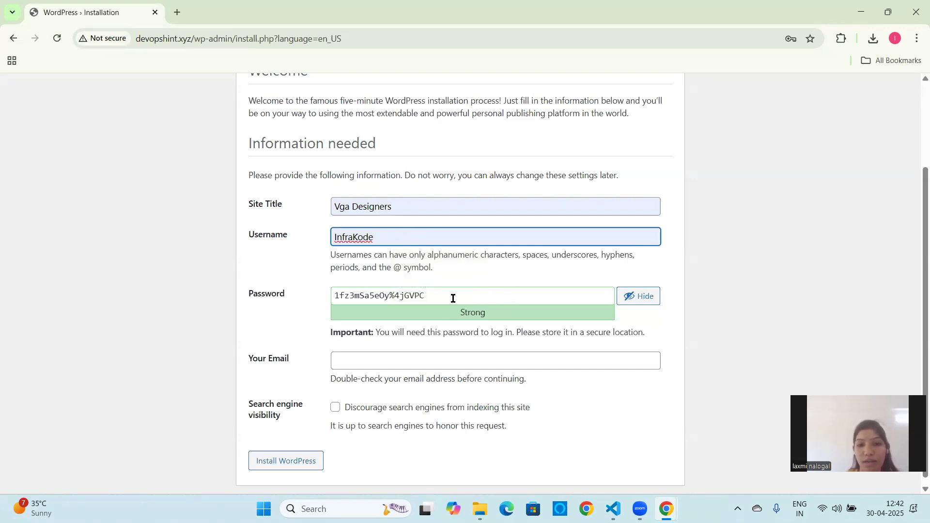
- Replace the generated admin password with a custom one rated Strong, then select it all
click(453, 298)
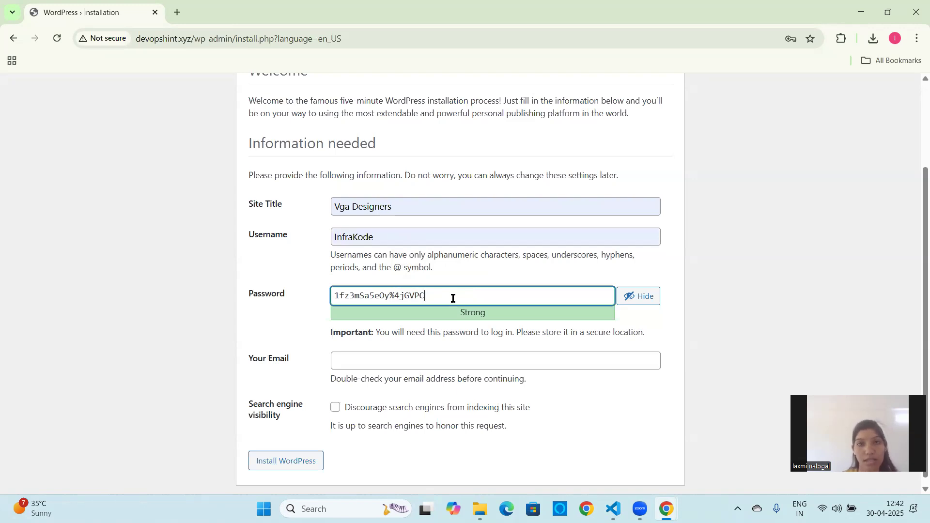
triple_click(453, 299)
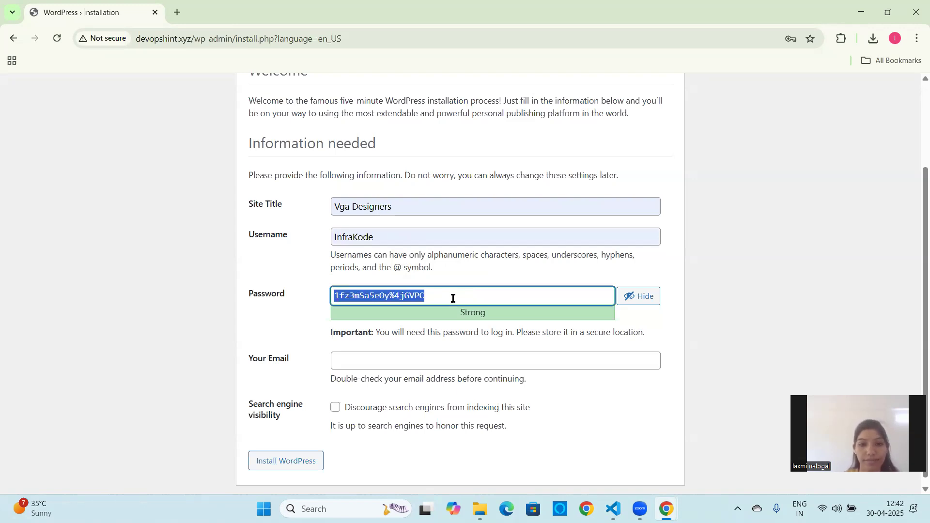
key(BackSpace)
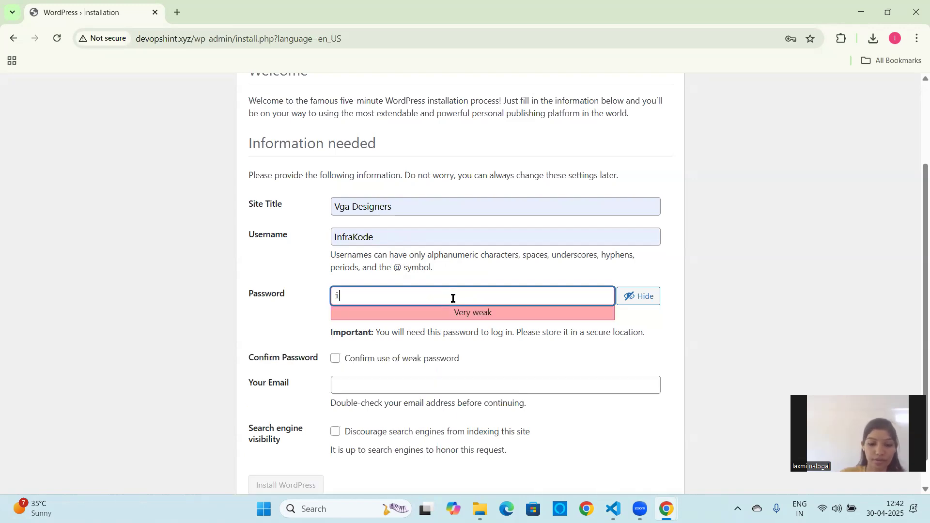
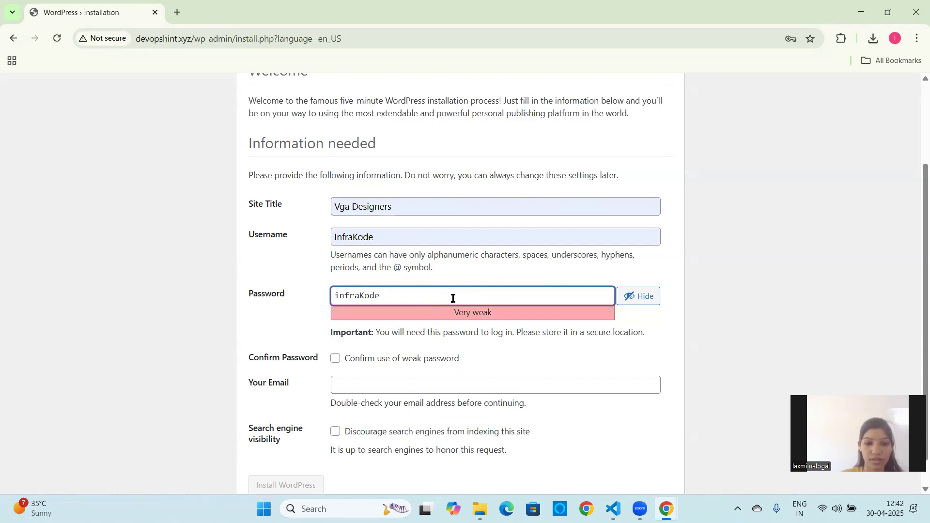
key(Left)
key(Left)
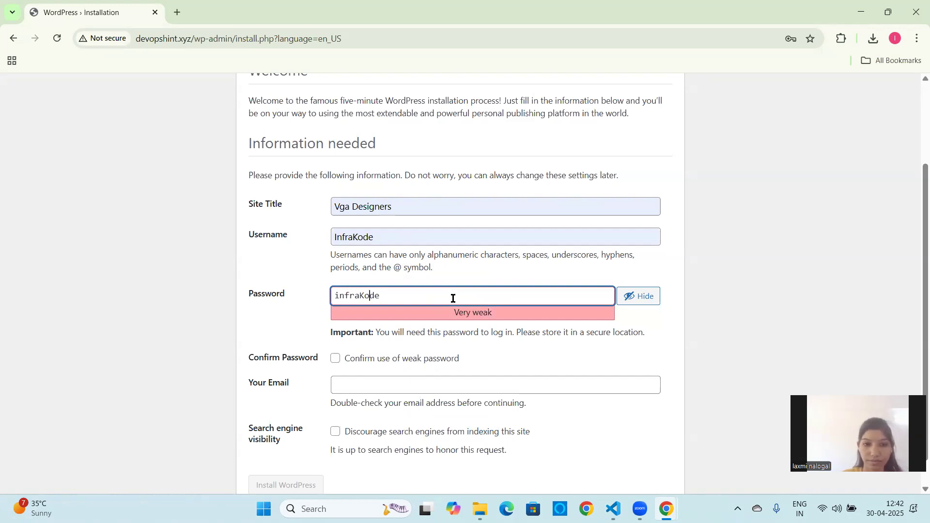
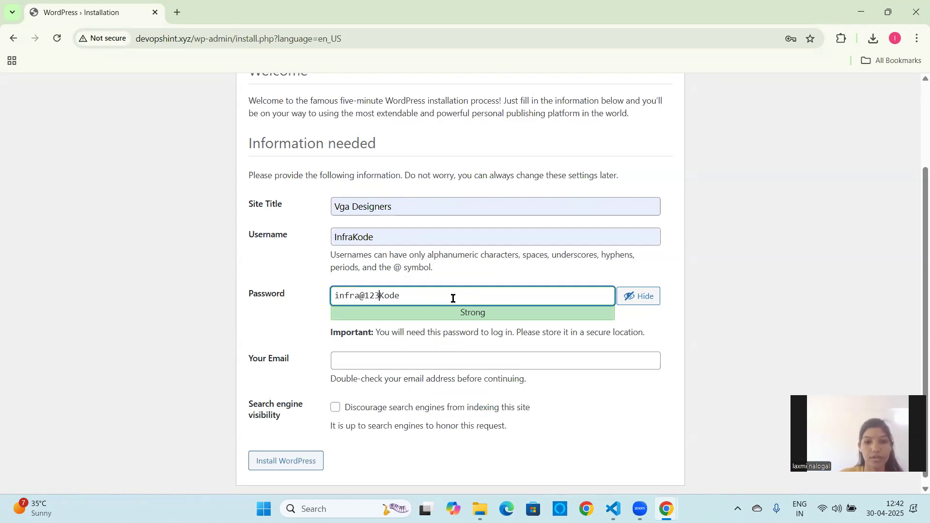
double_click(410, 293)
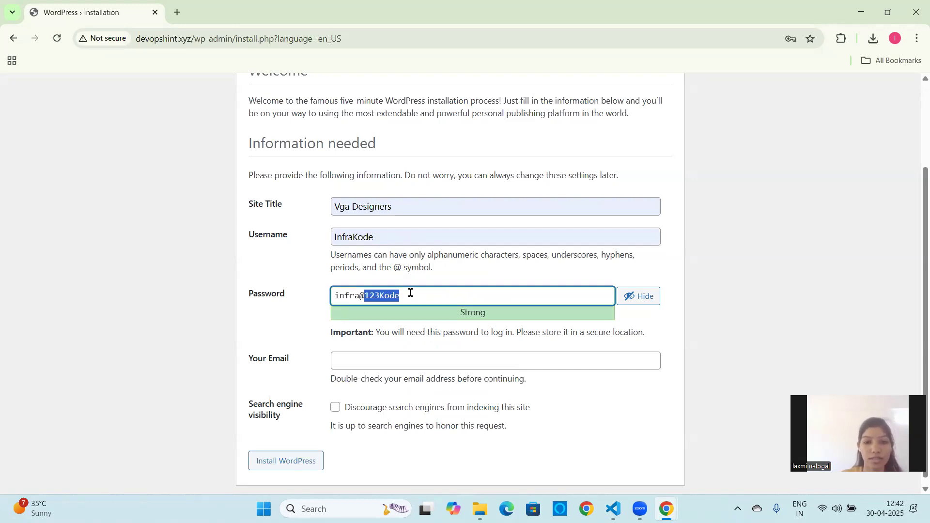
key(ctrl+a)
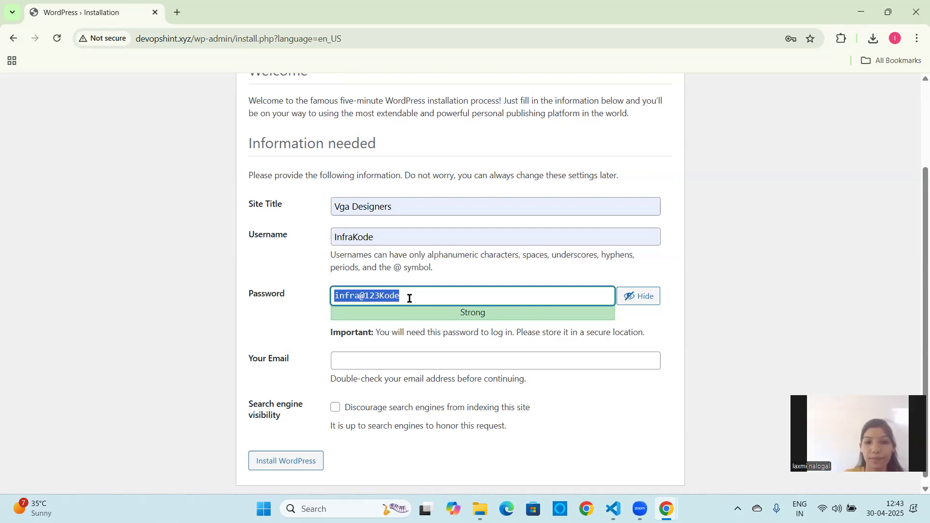
- Write the new admin password after 'password:' under Dashboard Access in cpanel.yaml, then return to Chrome
click(612, 509)
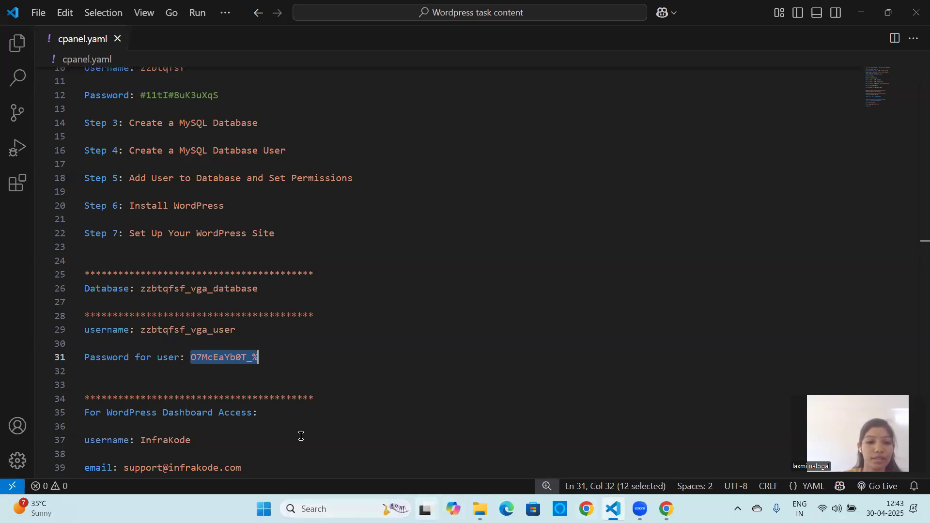
scroll(301, 436, down, 2)
click(155, 417)
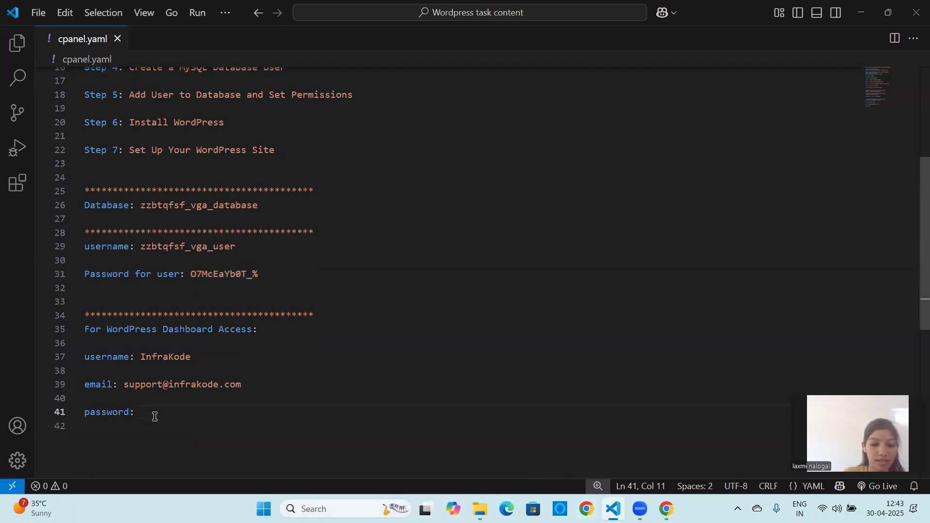
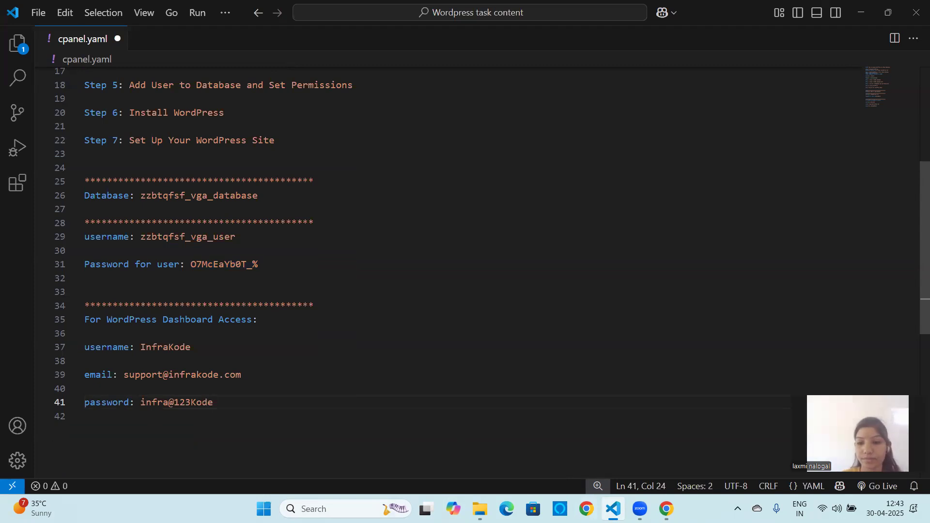
click(665, 509)
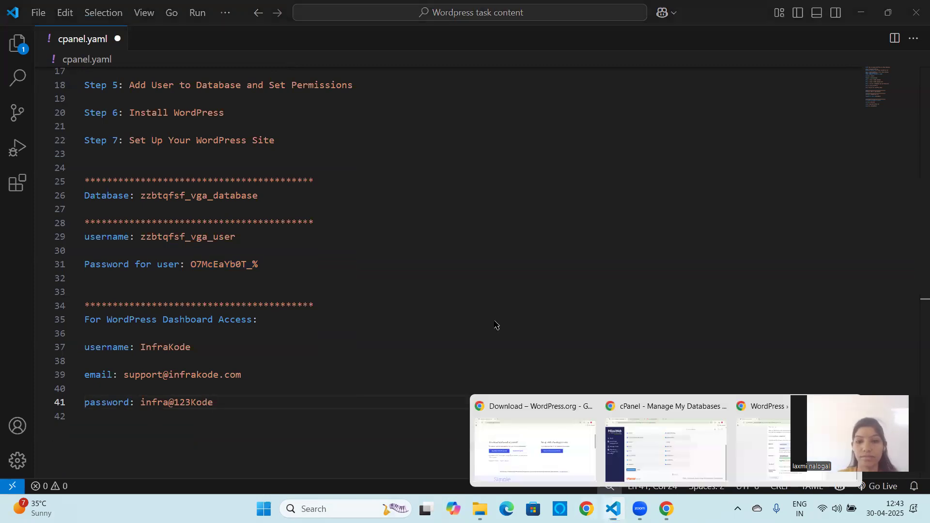
click(775, 445)
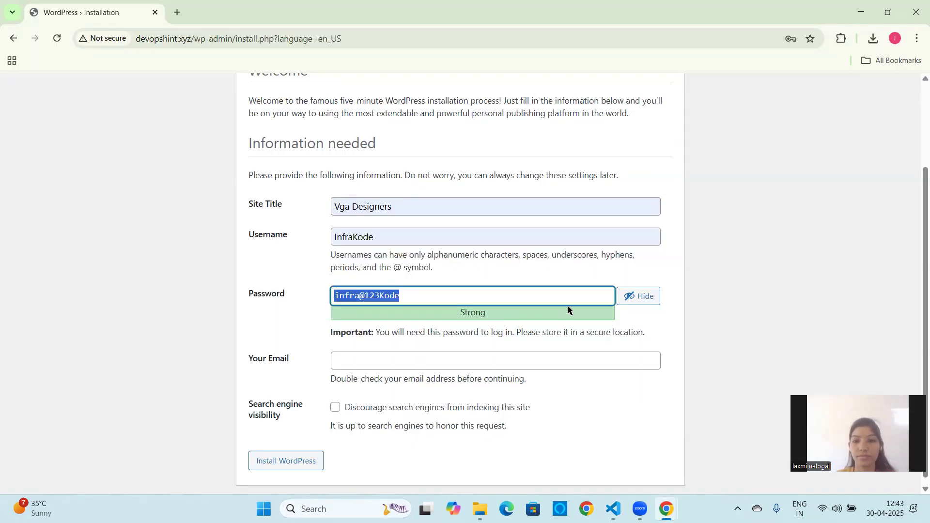
- Hide the password, autofill the admin e-mail, and install WordPress
click(632, 302)
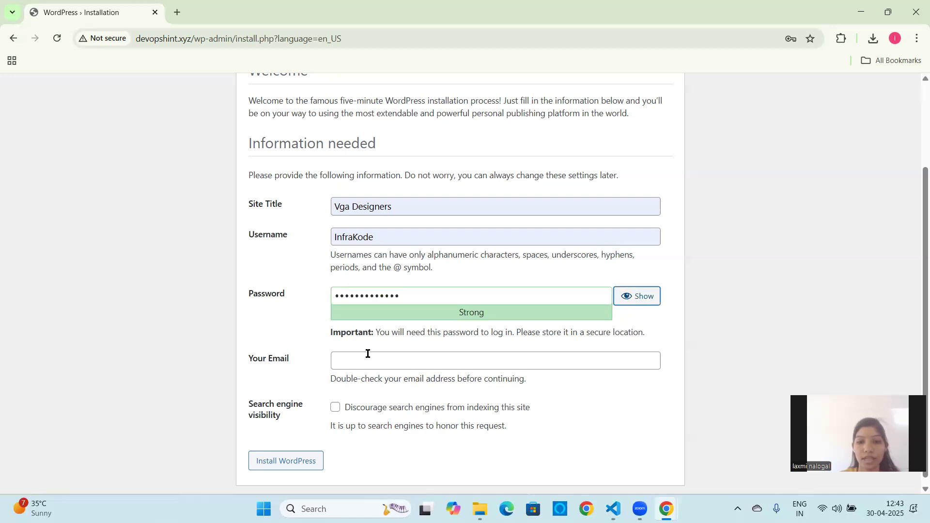
click(351, 367)
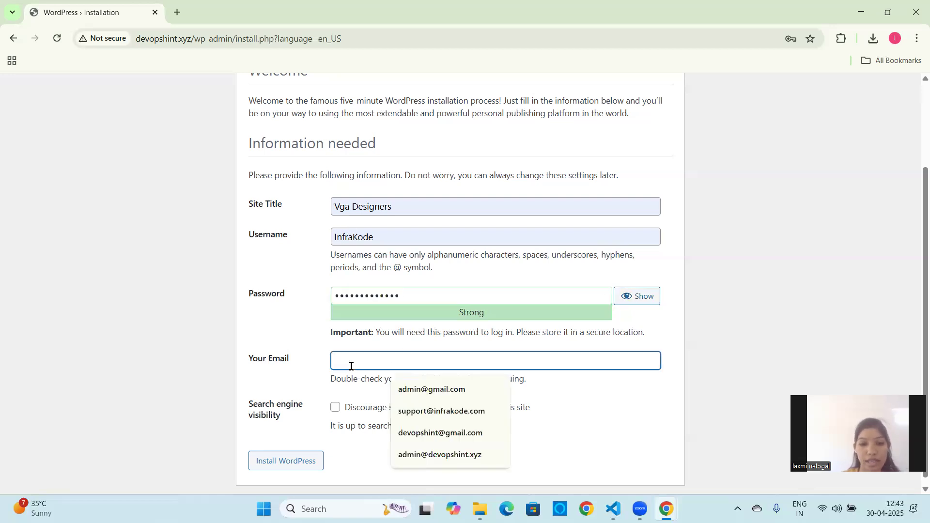
click(454, 414)
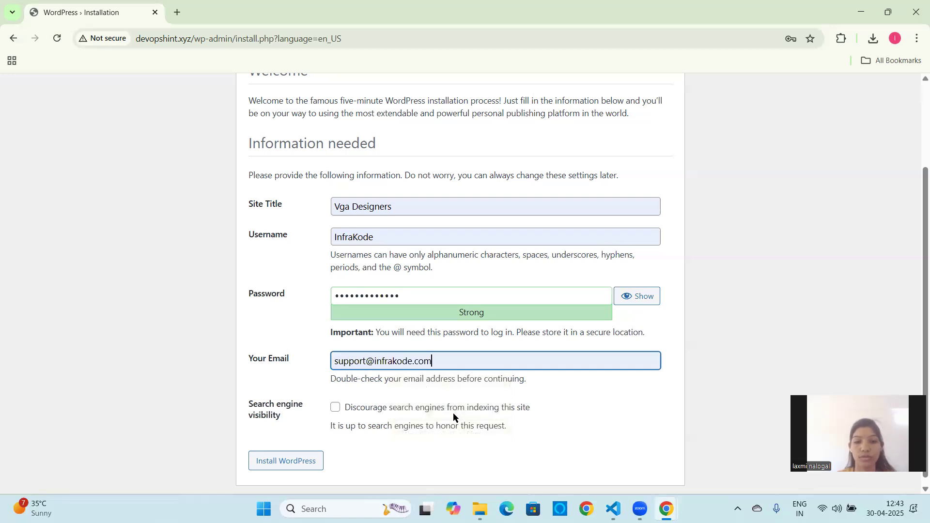
click(306, 464)
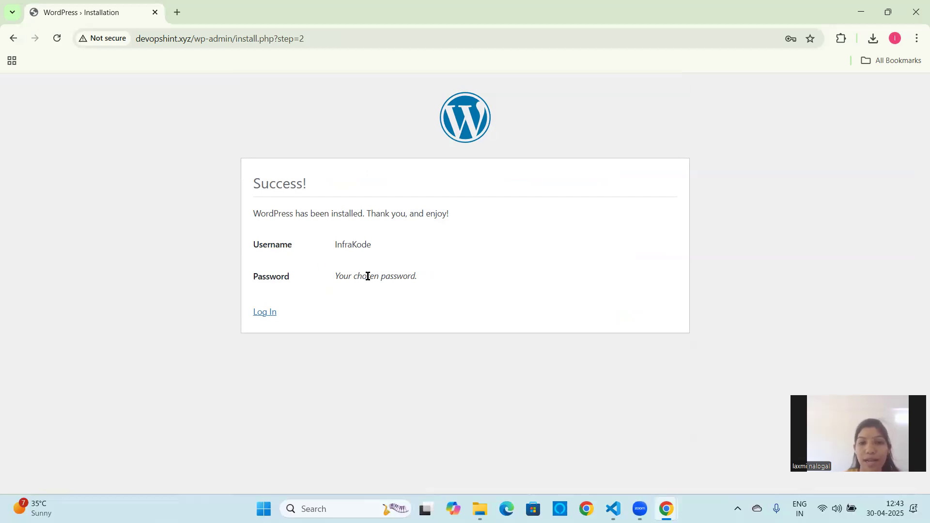
- Log in with the autofilled admin username and the password copied from cpanel.yaml
click(265, 313)
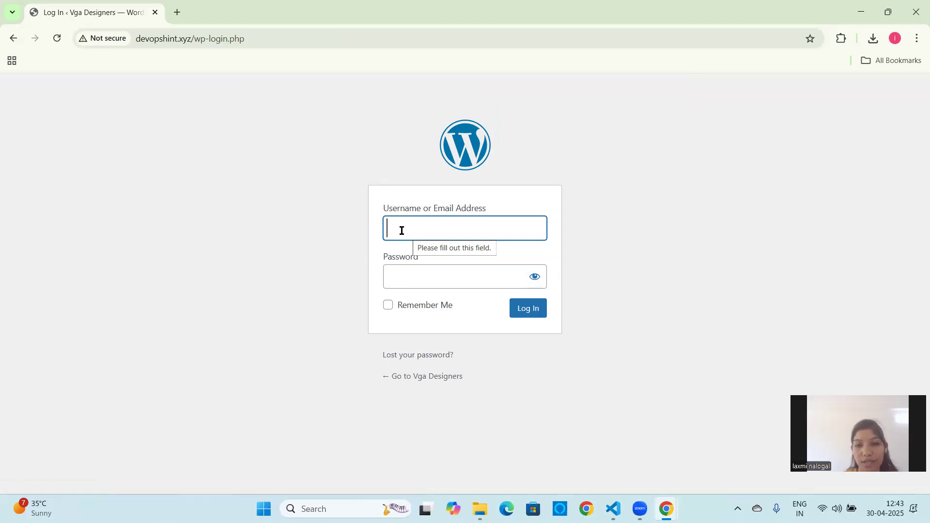
click(408, 230)
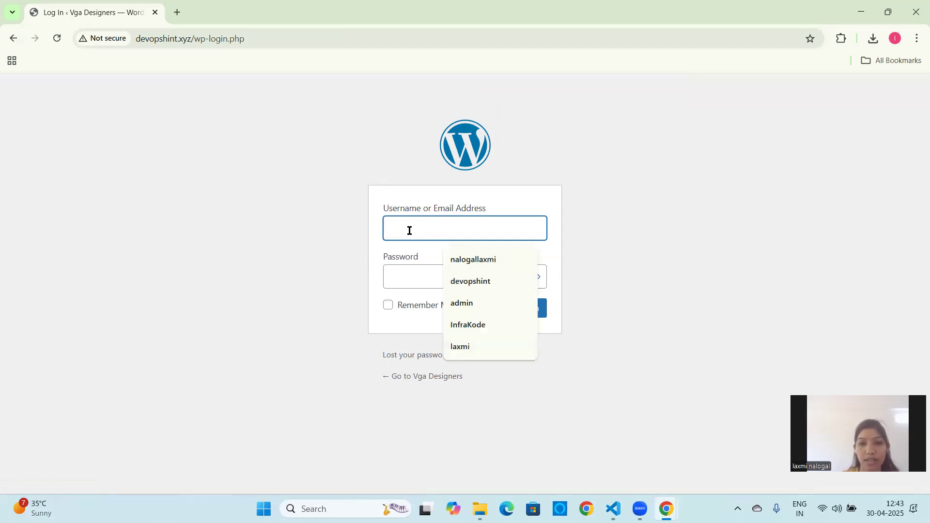
click(472, 325)
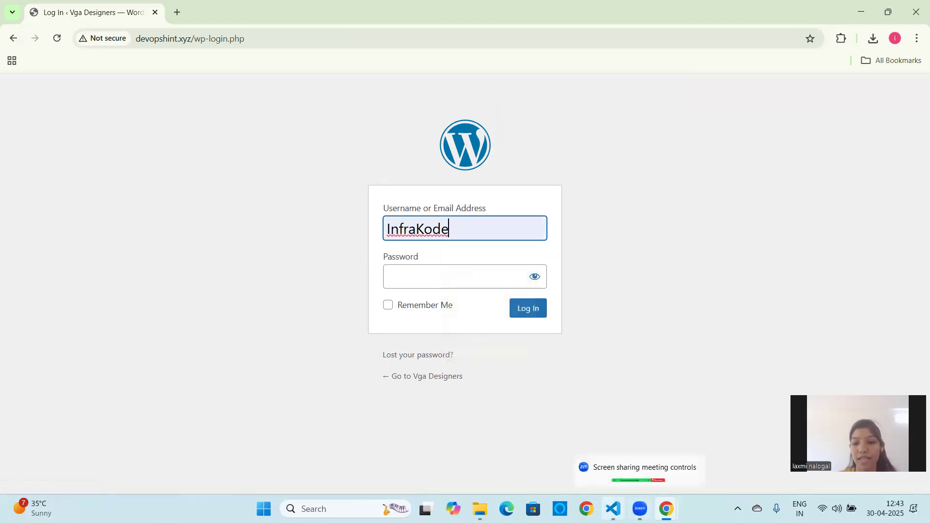
mouse_move(612, 508)
click(604, 453)
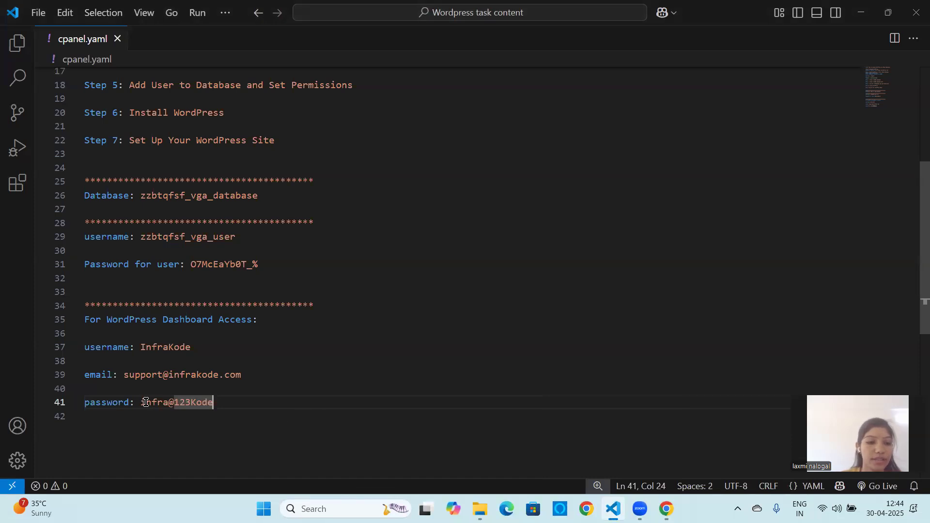
drag(144, 402, 248, 398)
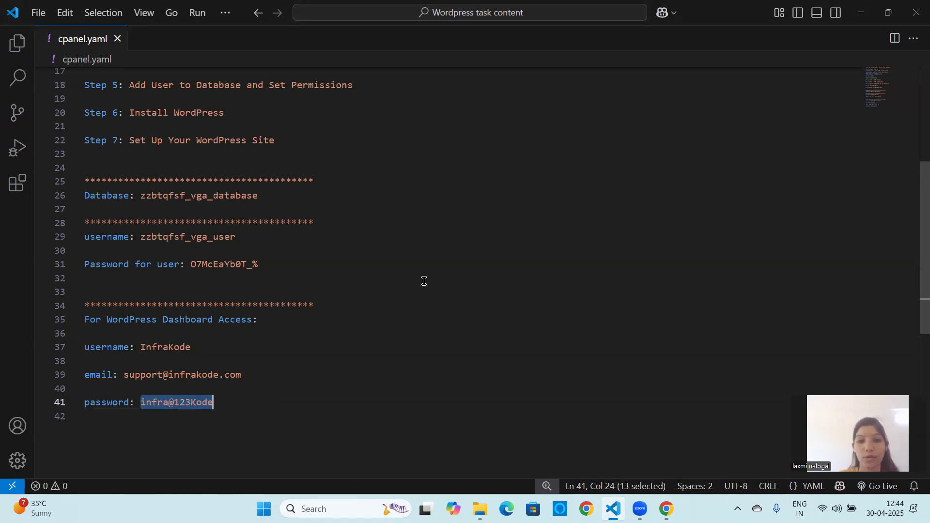
key(alt+Tab)
key(ctrl+v)
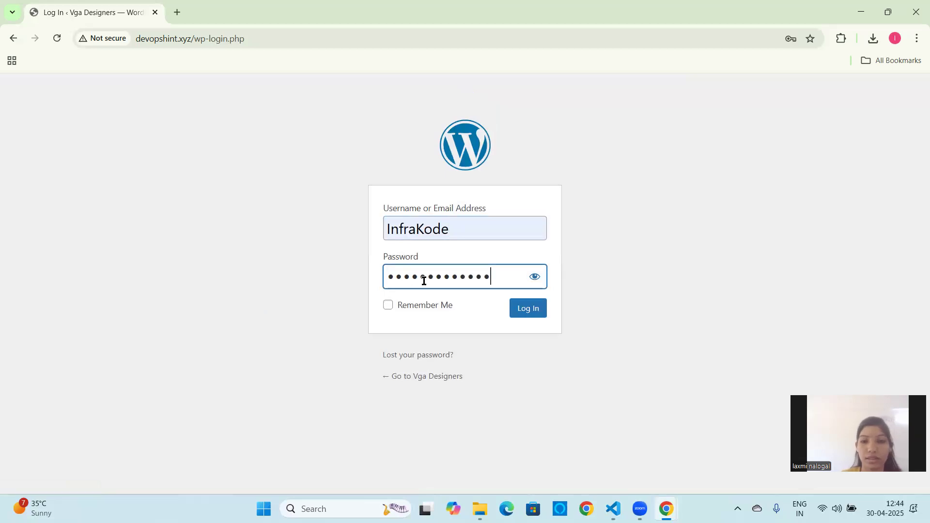
click(517, 314)
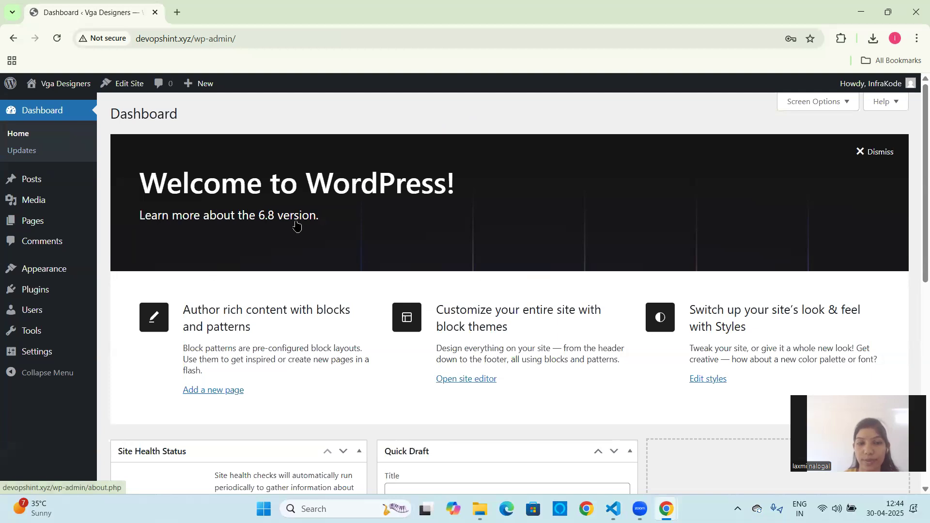
- Visit the live Vga Designers site from the admin bar to see the Hello world! post
mouse_move(31, 92)
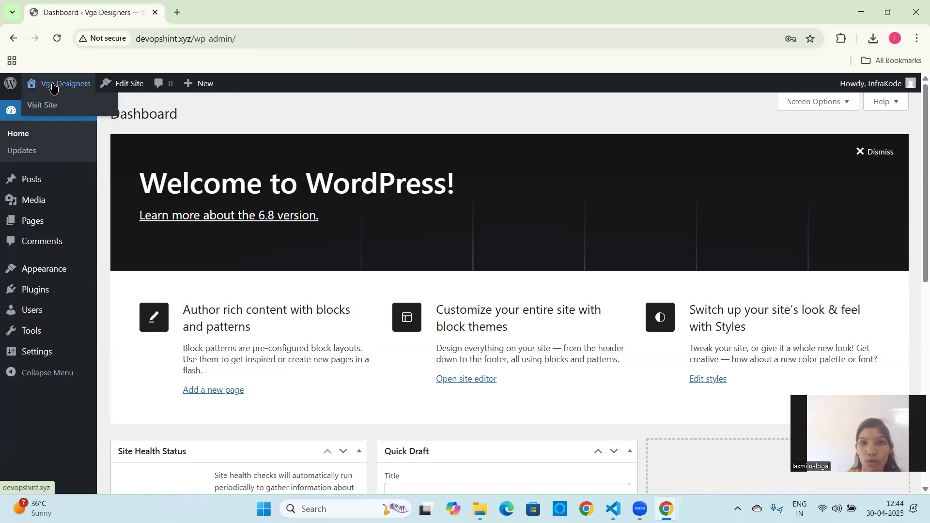
click(37, 109)
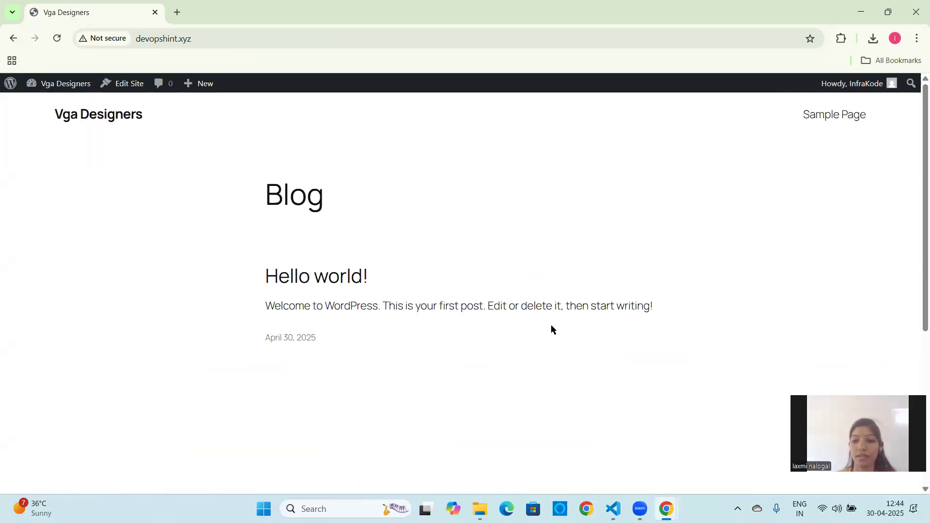
- Return to the cpanel.yaml notes in Visual Studio Code, scrolled up to line 1
click(612, 509)
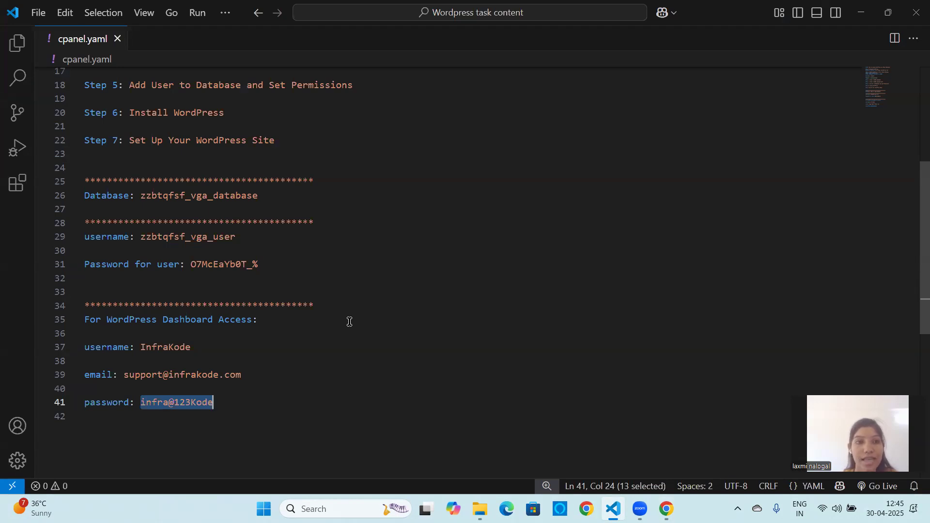
scroll(349, 322, up, 5)
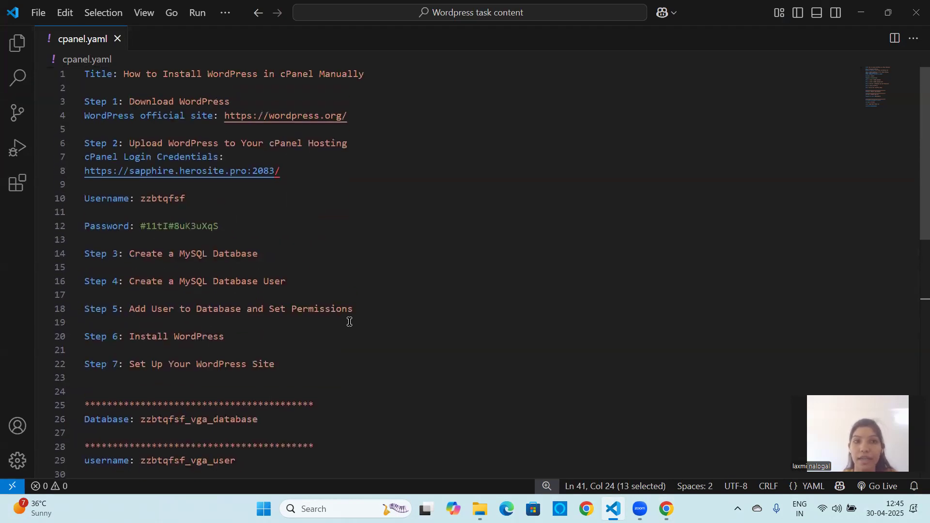